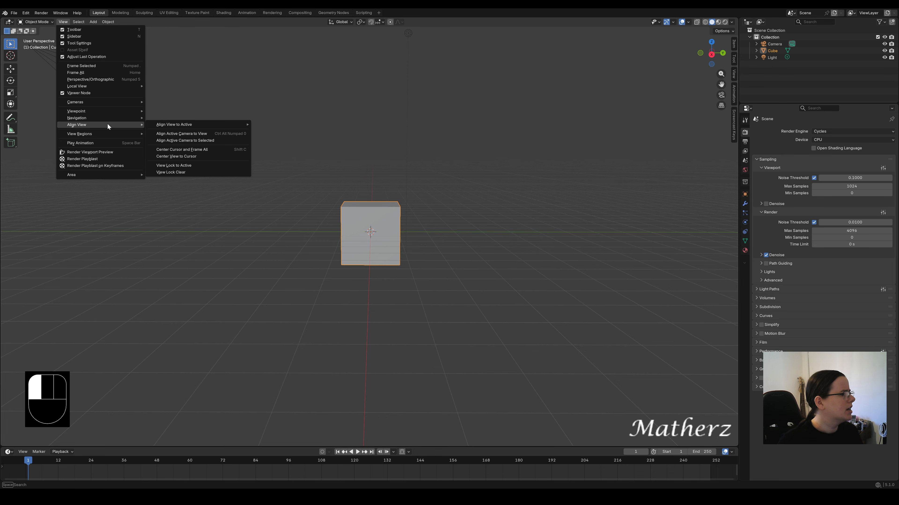
Align the active camera to the current view and set the output resolution to 1440 by 3088 px
click(201, 135)
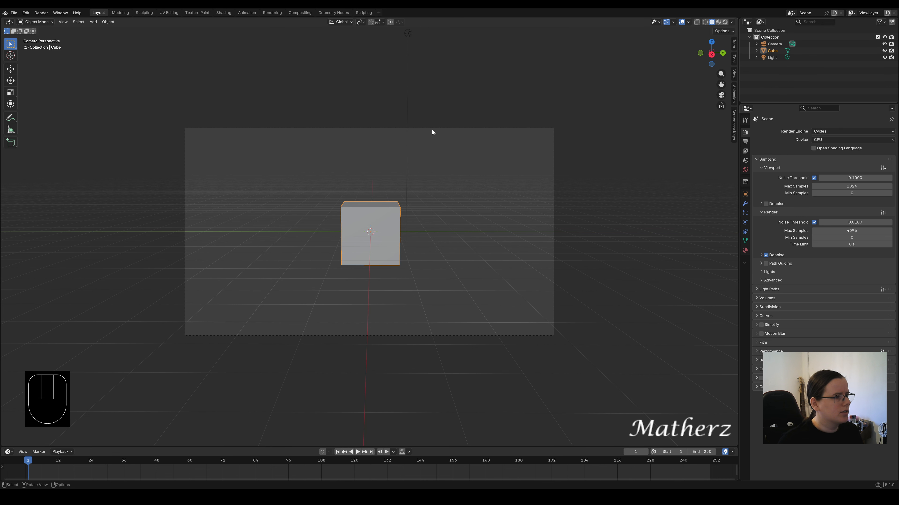
click(447, 128)
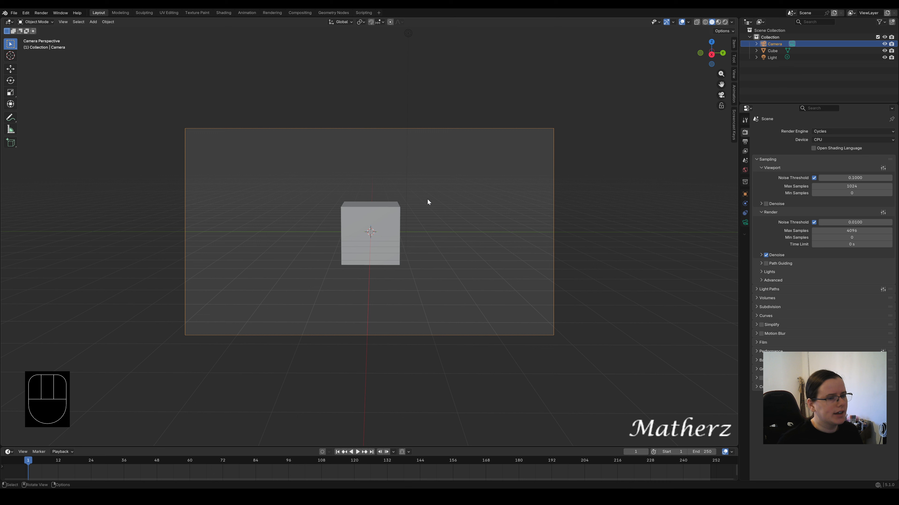
click(744, 141)
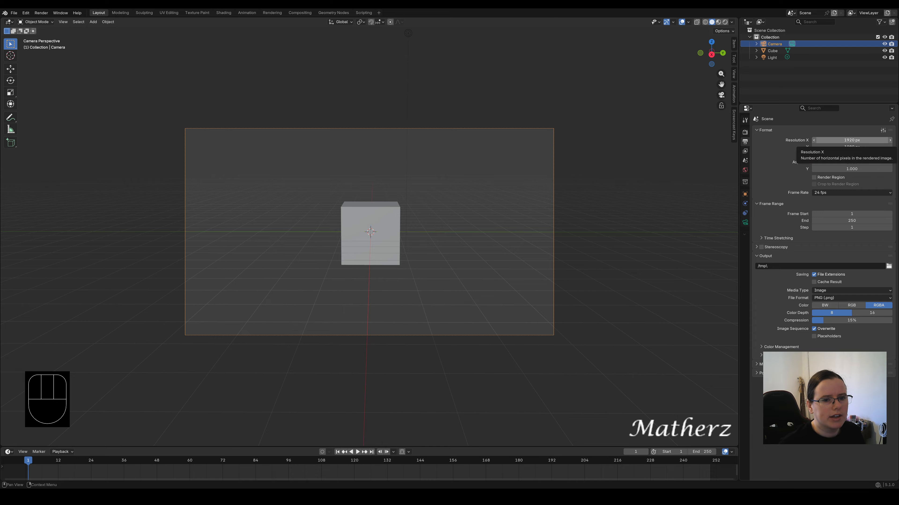
click(861, 141)
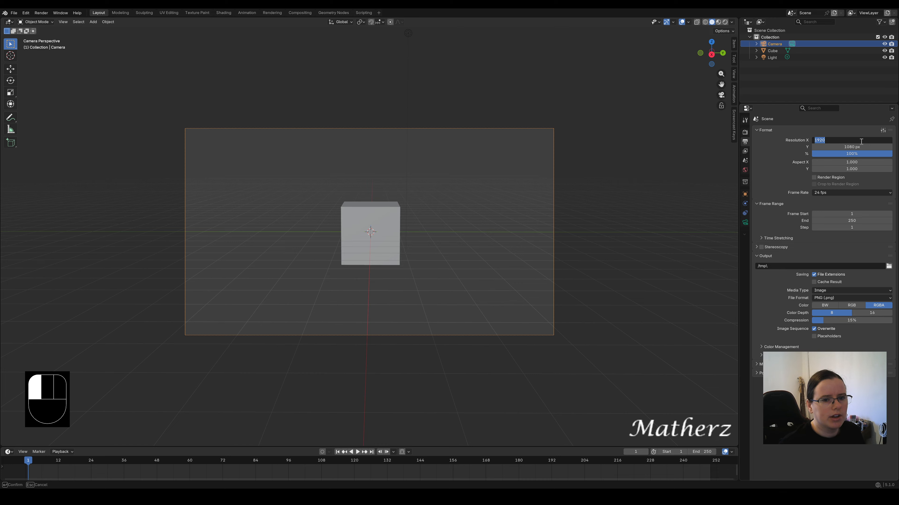
text(144)
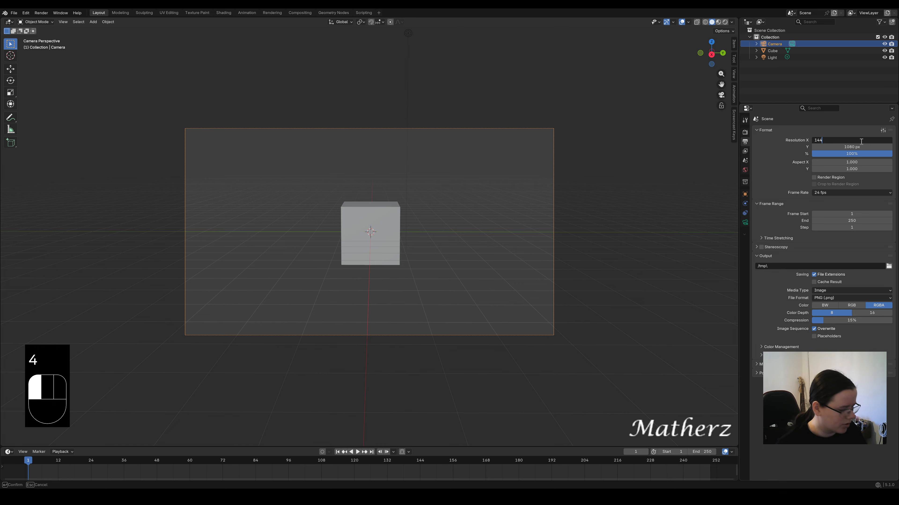
text(0)
key(Return)
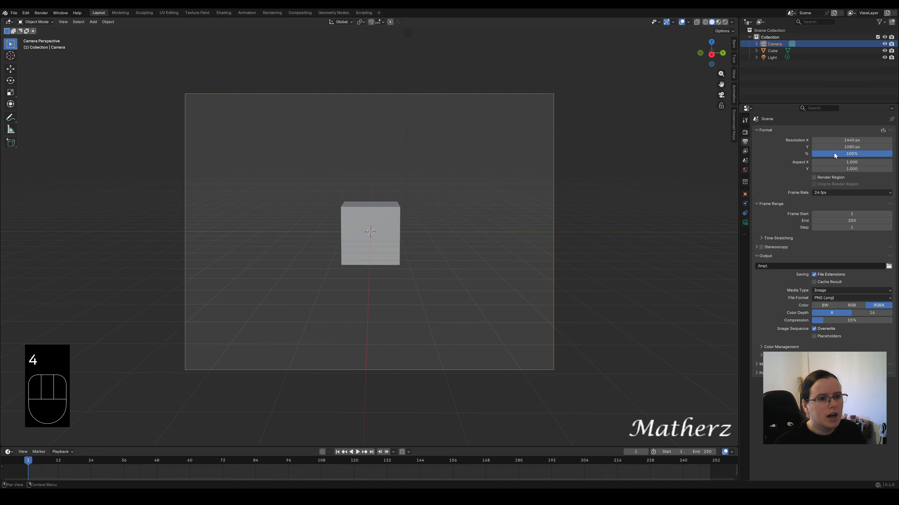
click(859, 147)
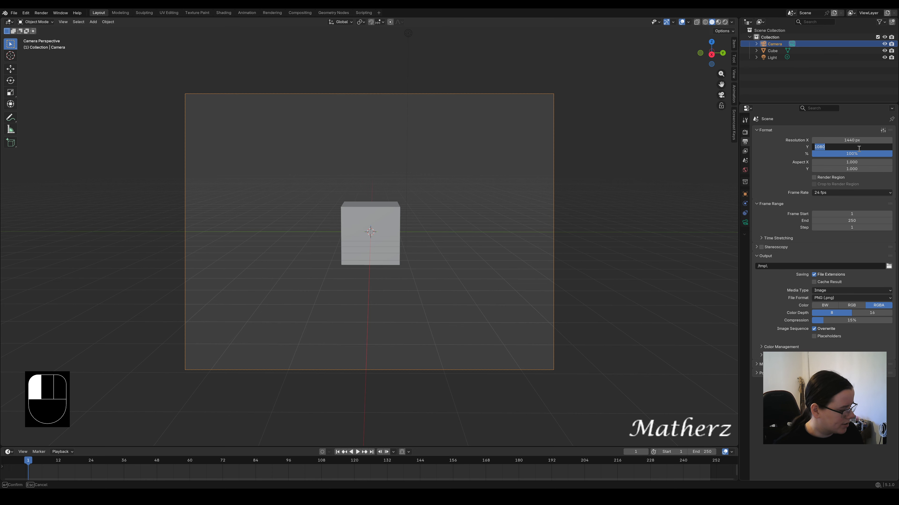
text(3088)
key(Return)
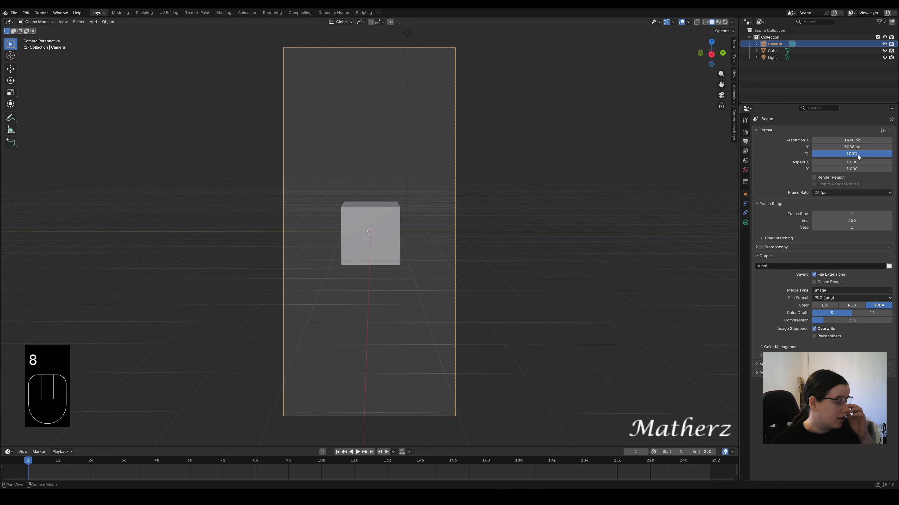
Flatten the default cube along Z, enlarge it uniformly, and stretch it along X into a wide slab
click(376, 224)
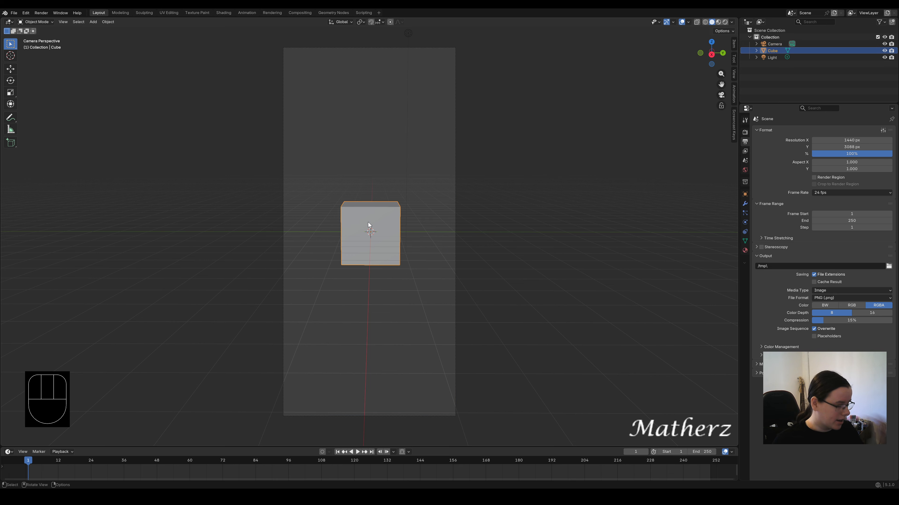
key(s)
key(z)
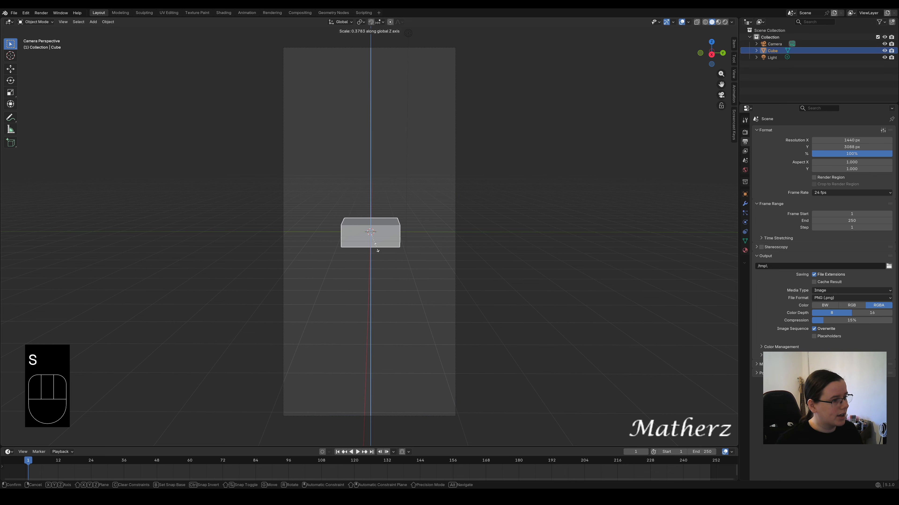
click(372, 233)
key(s)
click(424, 280)
key(s)
key(z)
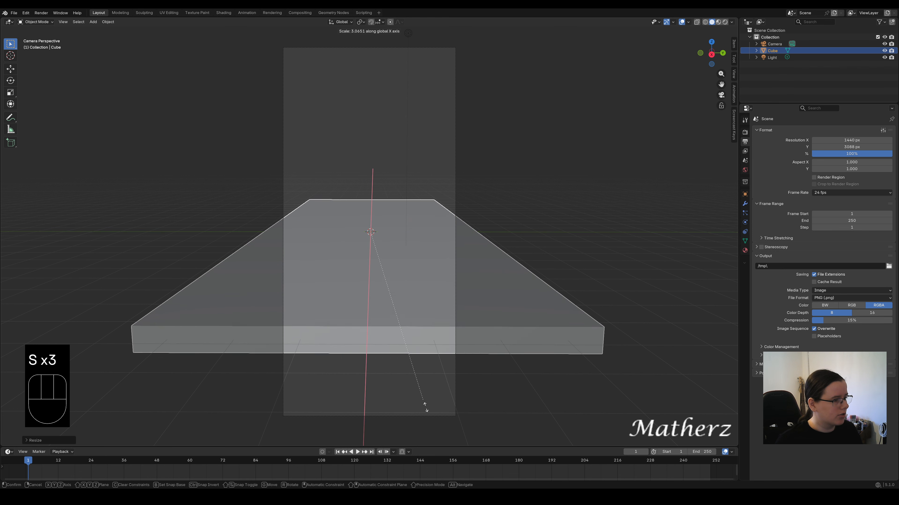
click(434, 444)
Thin the slab further along Z and more than double its length along X to form a long floor
scroll(422, 297, down, 3)
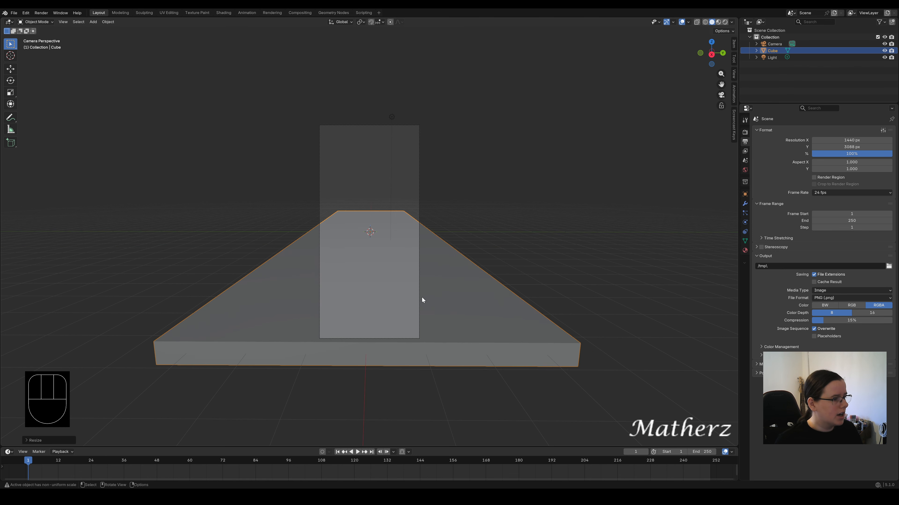
key(s)
middle_drag(431, 407, 415, 360)
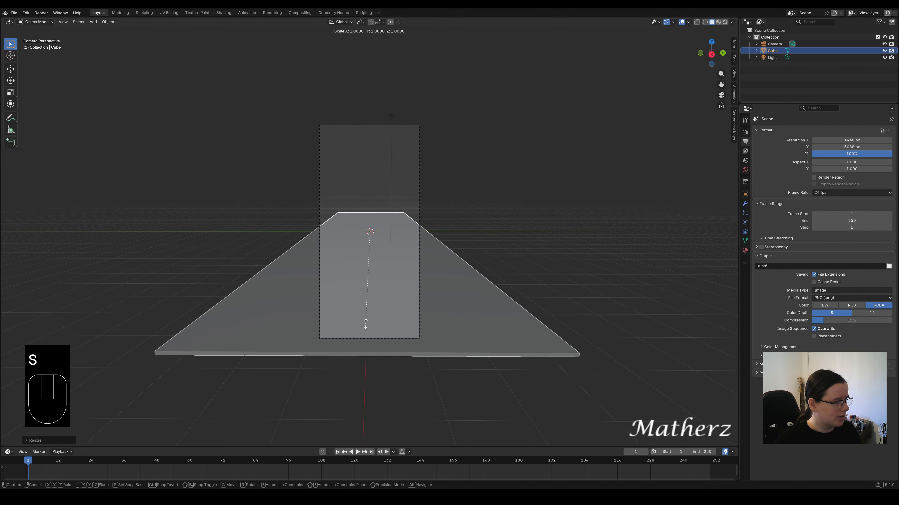
middle_drag(364, 340, 356, 402)
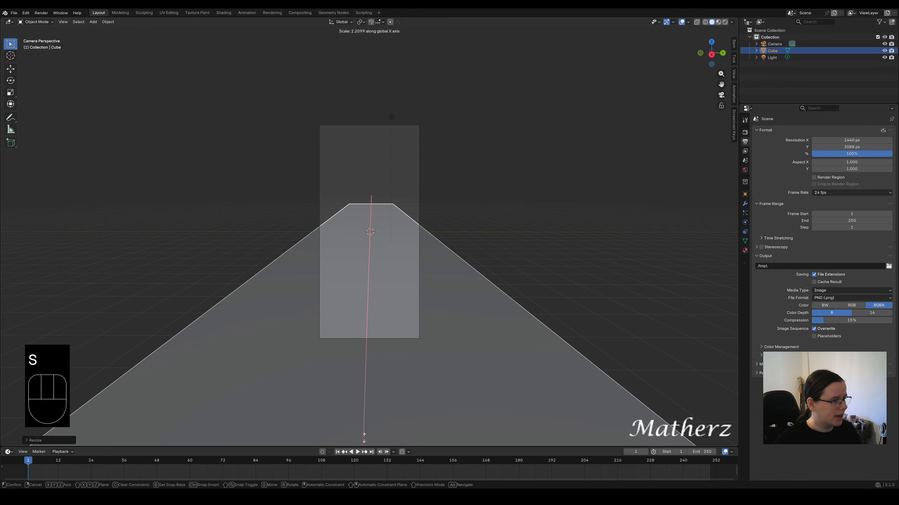
click(365, 61)
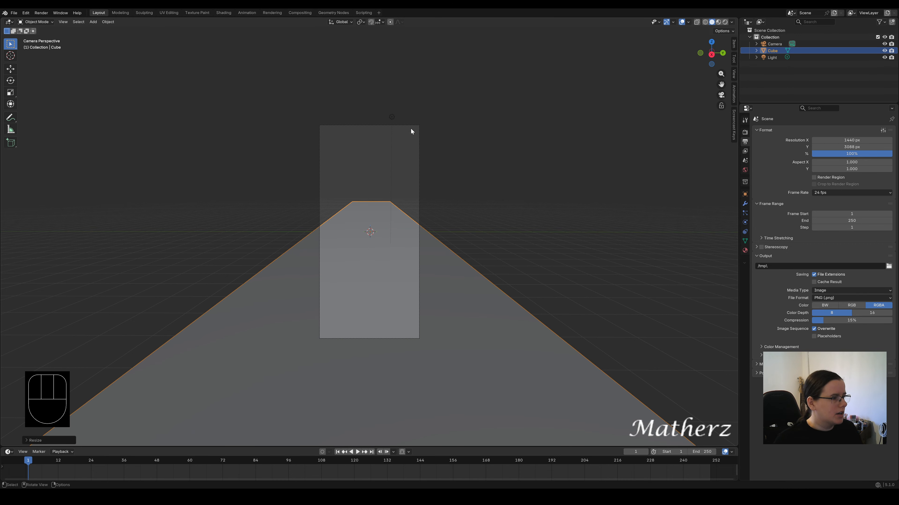
Set the base color of the floor's material to black
click(745, 251)
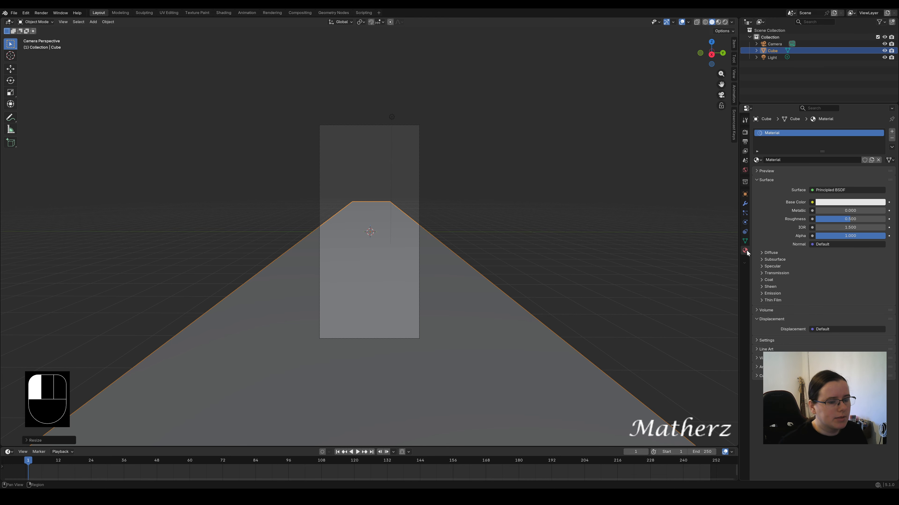
click(851, 203)
drag(878, 106, 876, 142)
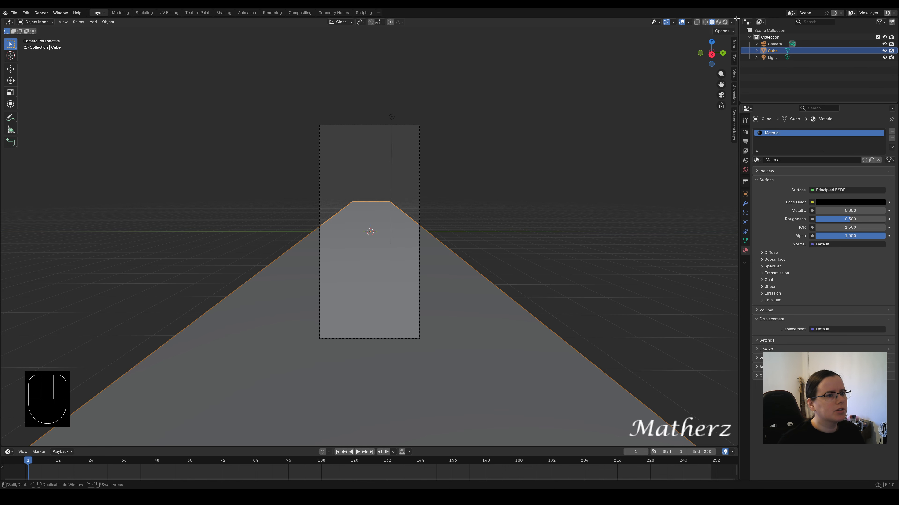
Split the 3D viewport into a narrow camera view and a wide, freely orbited perspective view
drag(736, 17, 216, 47)
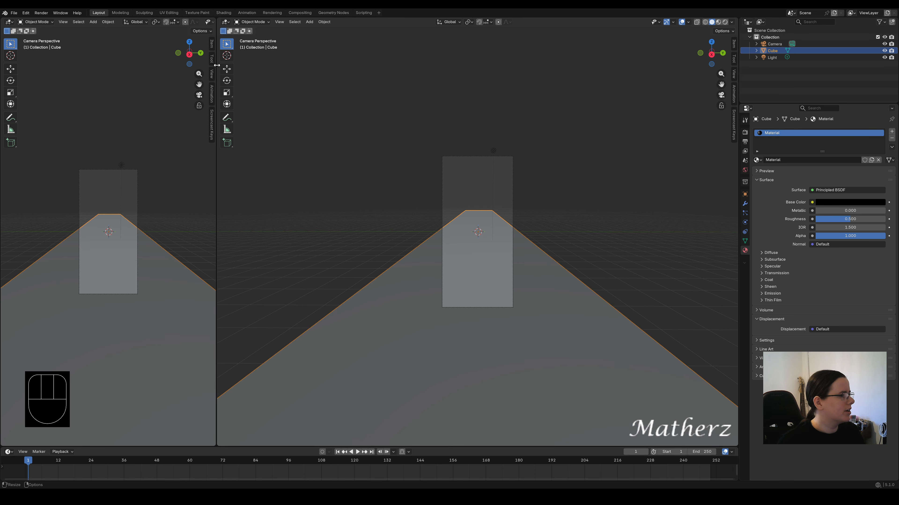
scroll(99, 252, up, 3)
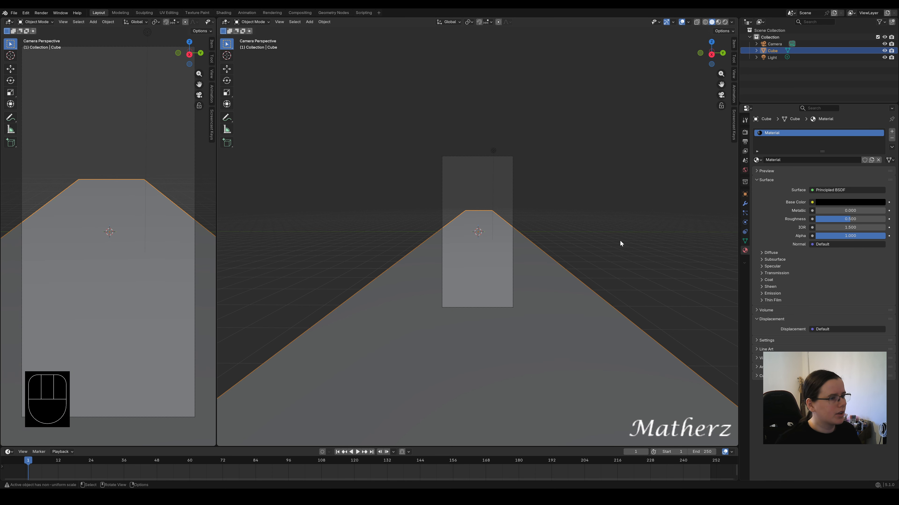
middle_drag(620, 244, 527, 258)
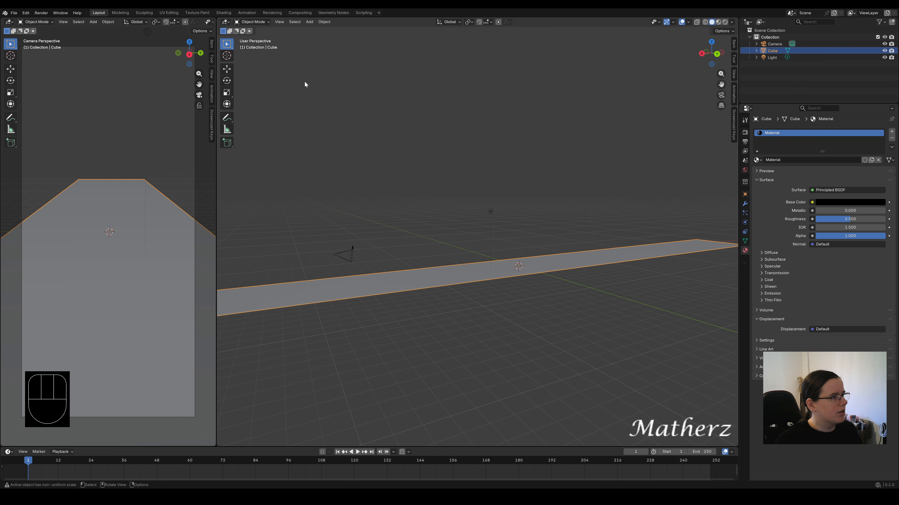
Add a plane mesh at the origin and rotate it 90° about the Y axis to stand upright
click(309, 21)
mouse_move(332, 29)
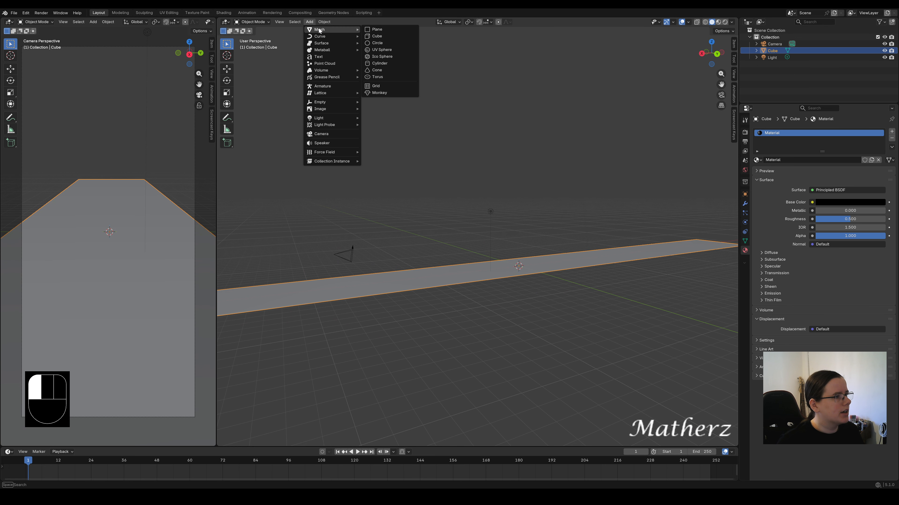
click(385, 30)
key(r)
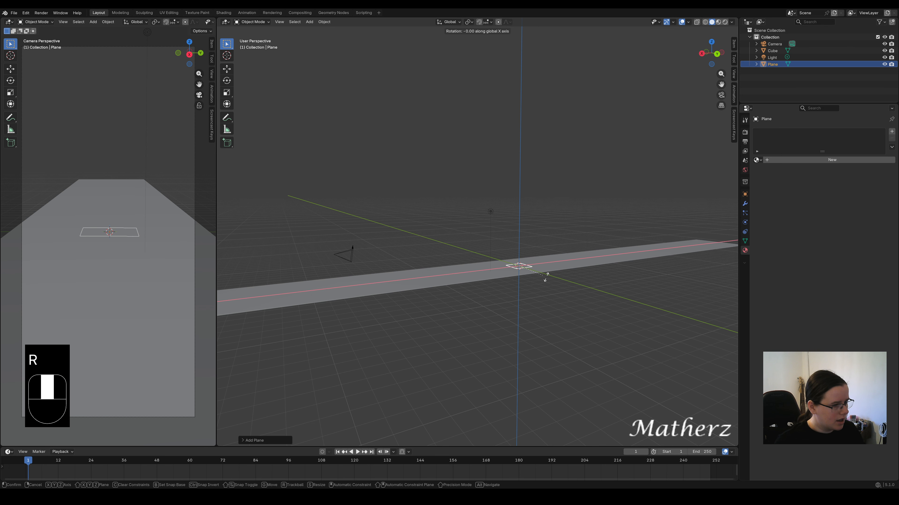
key(y)
key(9)
key(0)
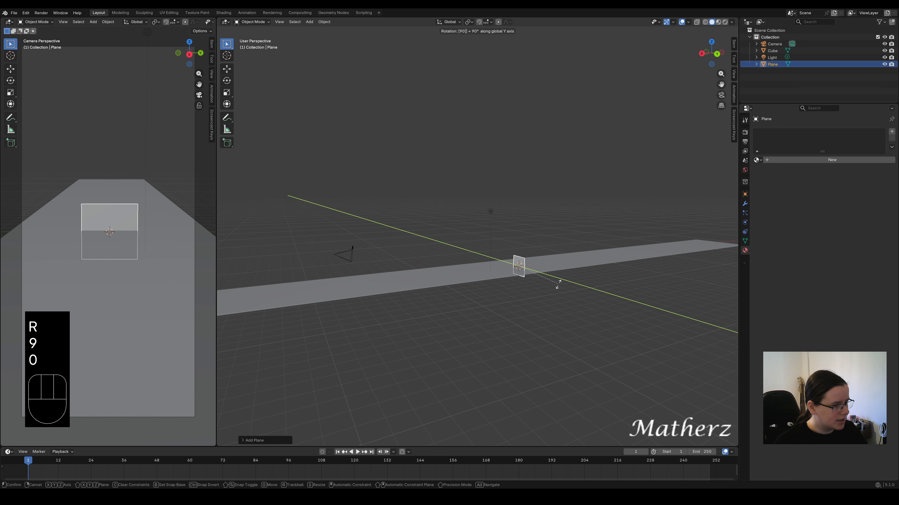
click(558, 284)
Scale the upright plane up beyond the camera frame's width and raise it along the Z axis
key(s)
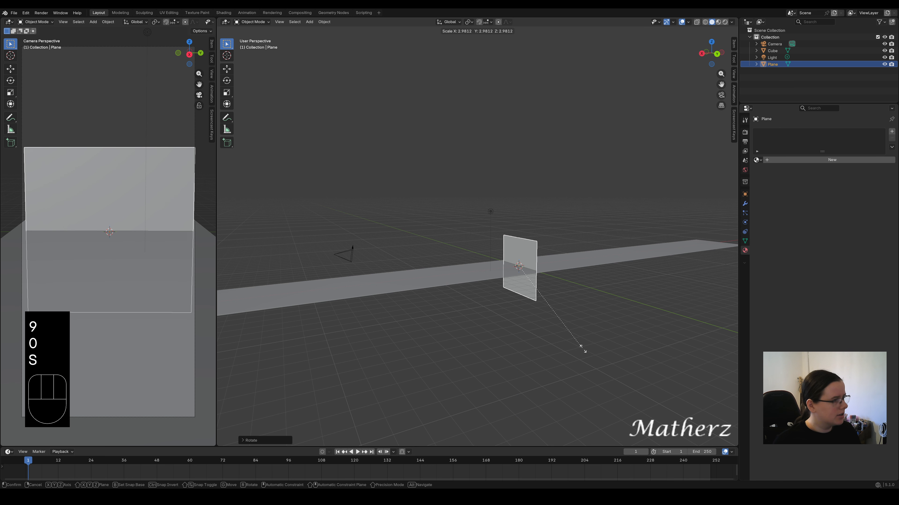
click(596, 360)
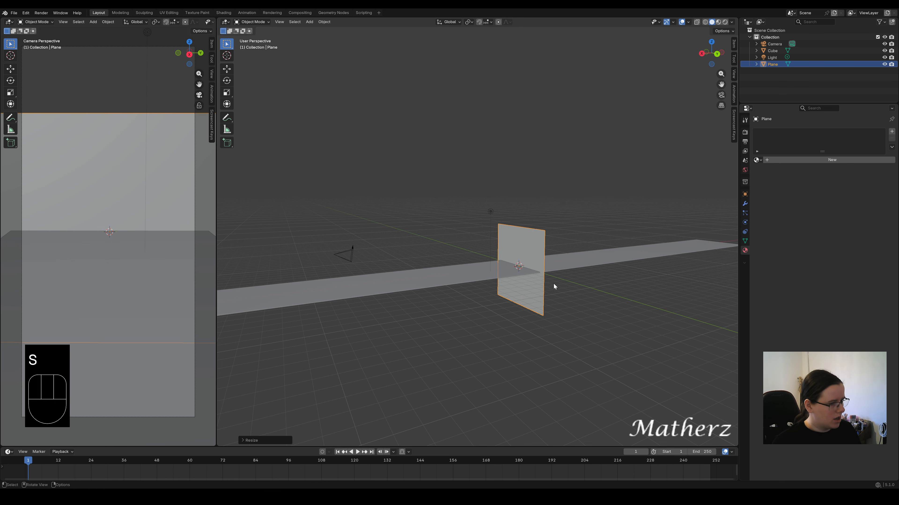
key(g)
key(z)
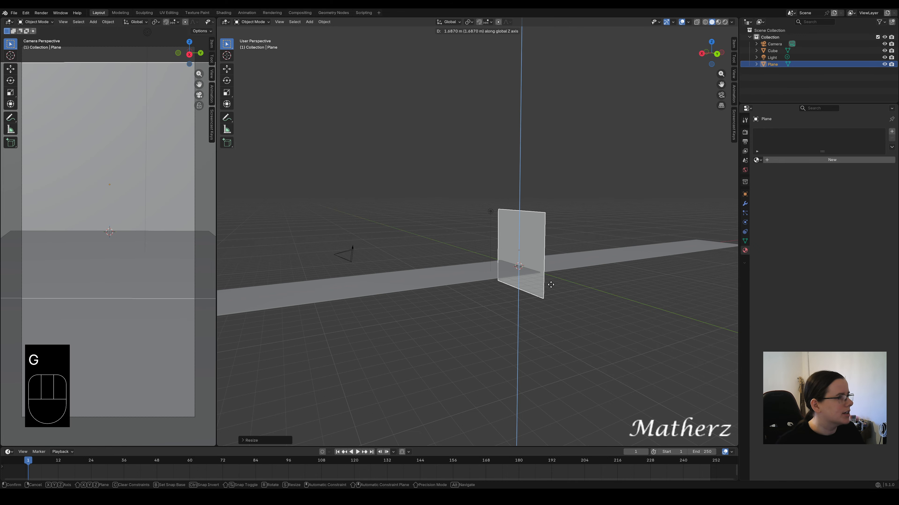
click(551, 282)
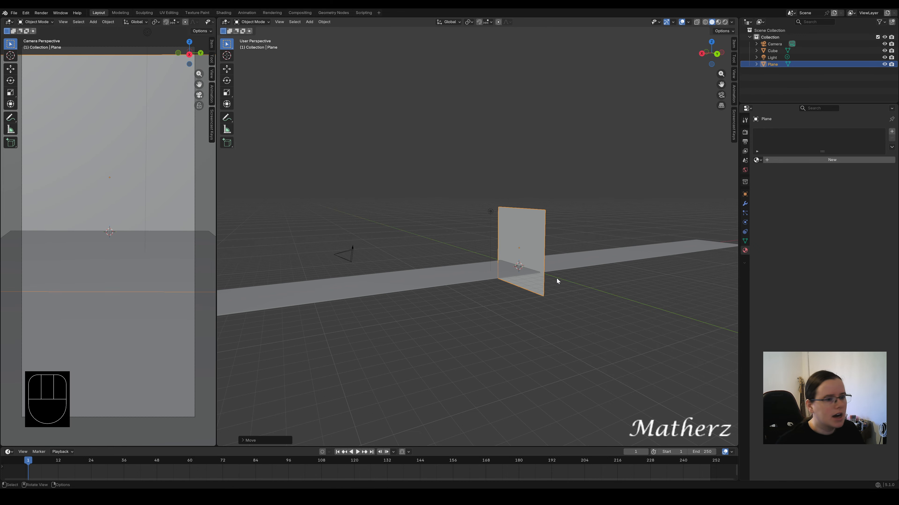
Add a Wireframe modifier to the plane with 0.13 m thickness and Boundary enabled, and shade the frame smooth
click(744, 203)
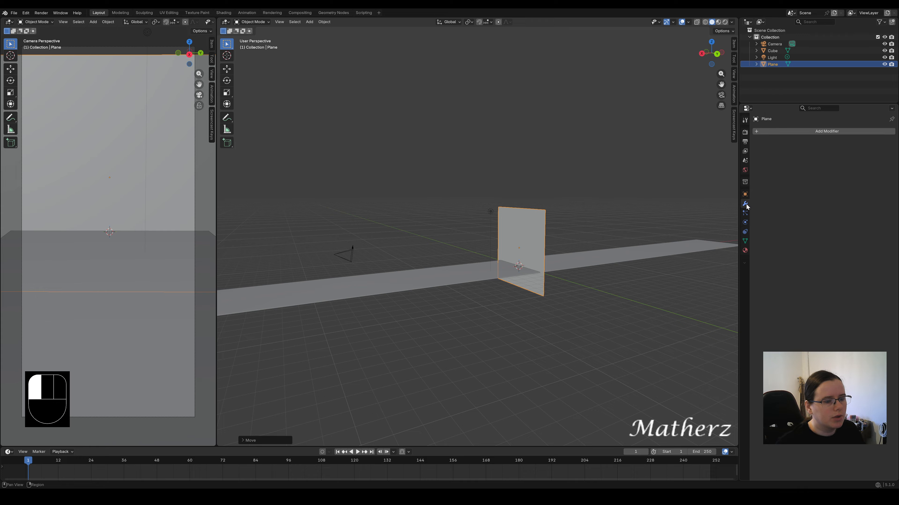
click(841, 131)
click(841, 131)
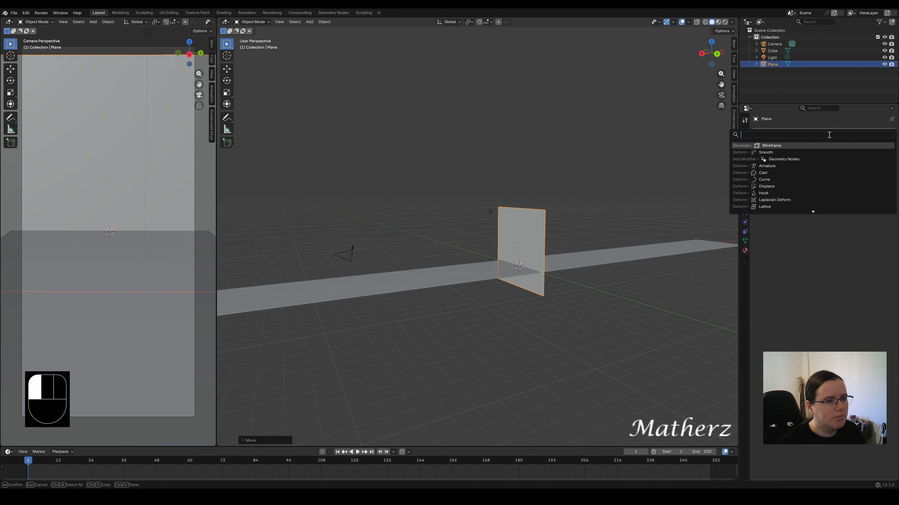
click(795, 147)
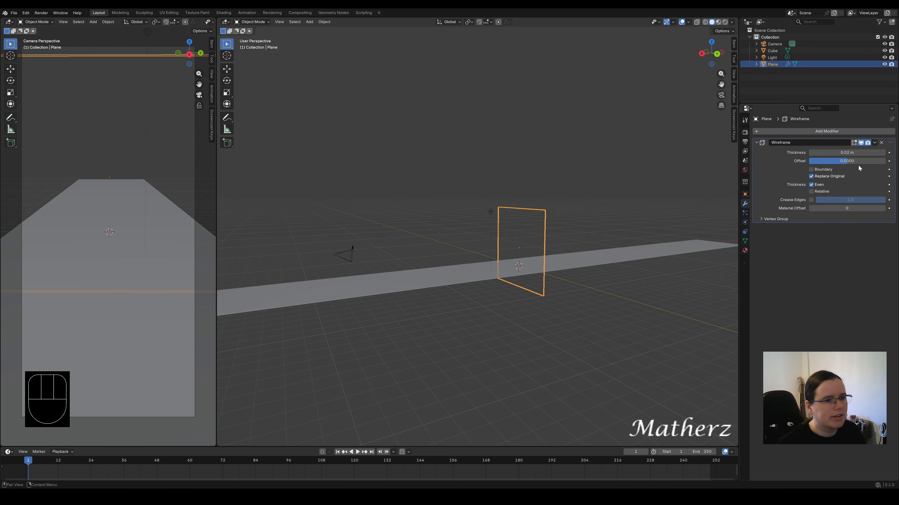
drag(847, 152, 888, 152)
click(811, 170)
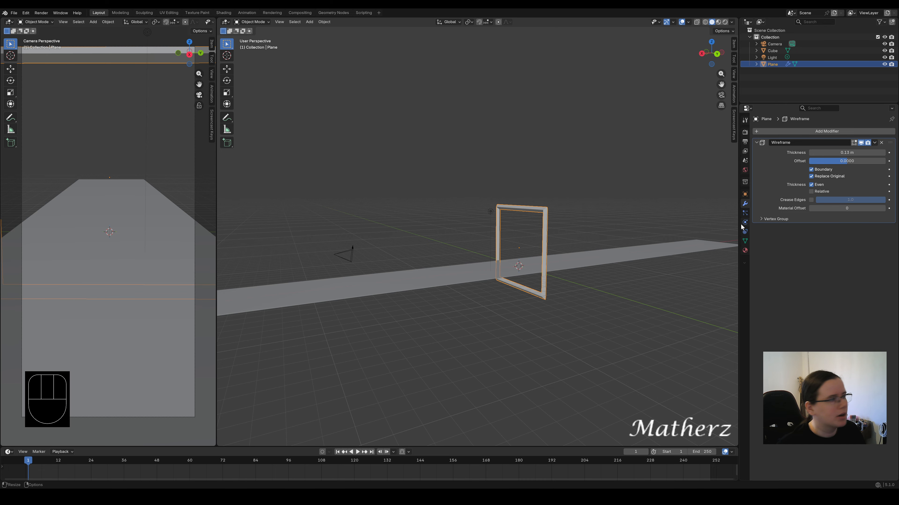
right_click(538, 209)
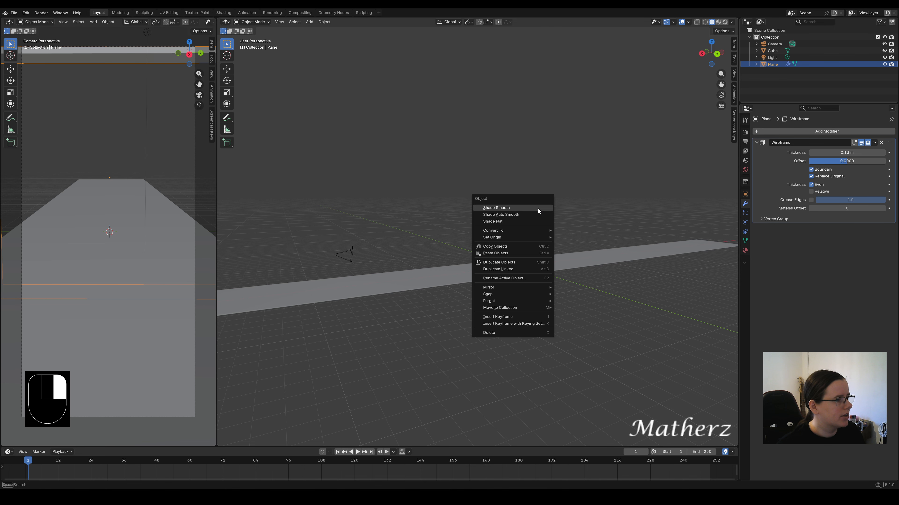
click(538, 209)
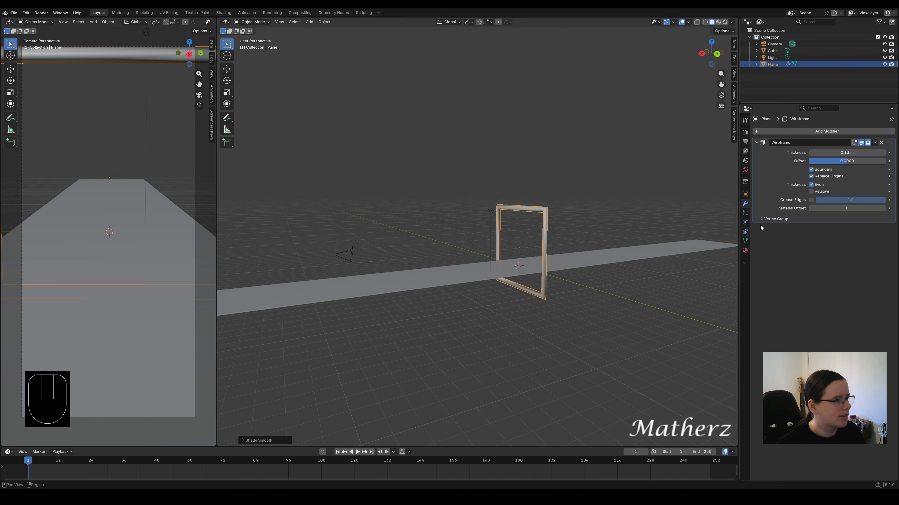
Create a new material for the wireframe frame and set its base color to purple, hex C50CE7FF
click(744, 251)
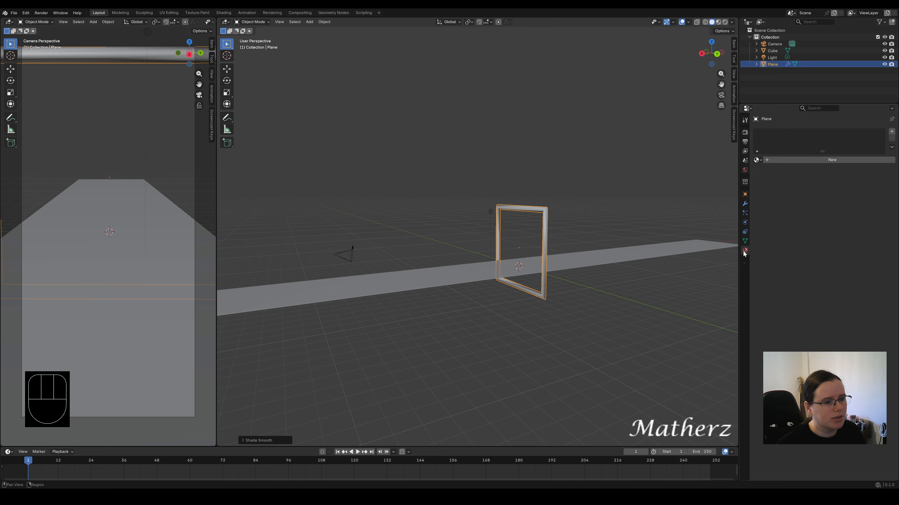
click(828, 160)
click(834, 203)
click(861, 119)
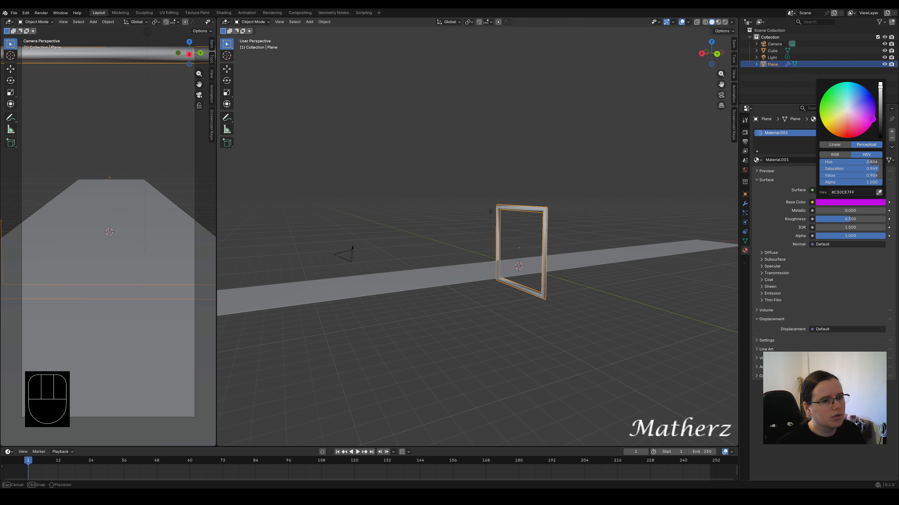
Change the frame material's surface to Emission and set its emission color to magenta
click(829, 186)
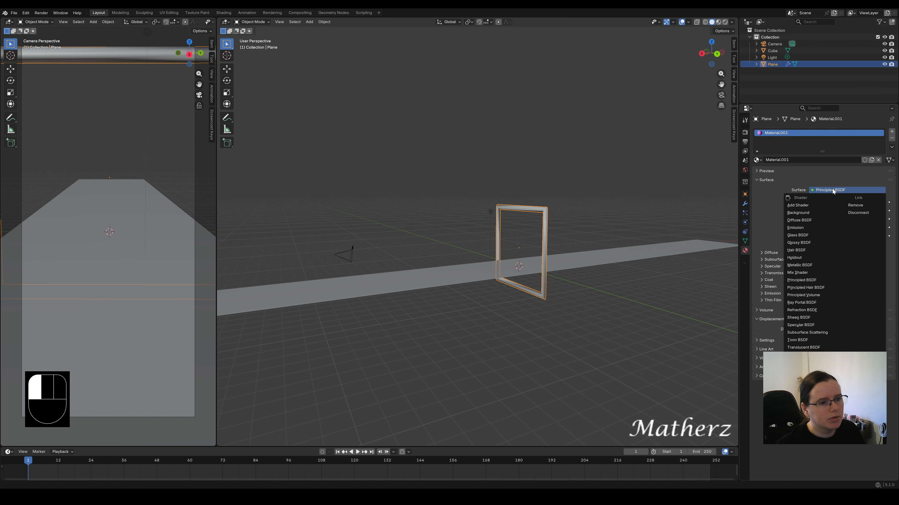
click(815, 228)
click(831, 202)
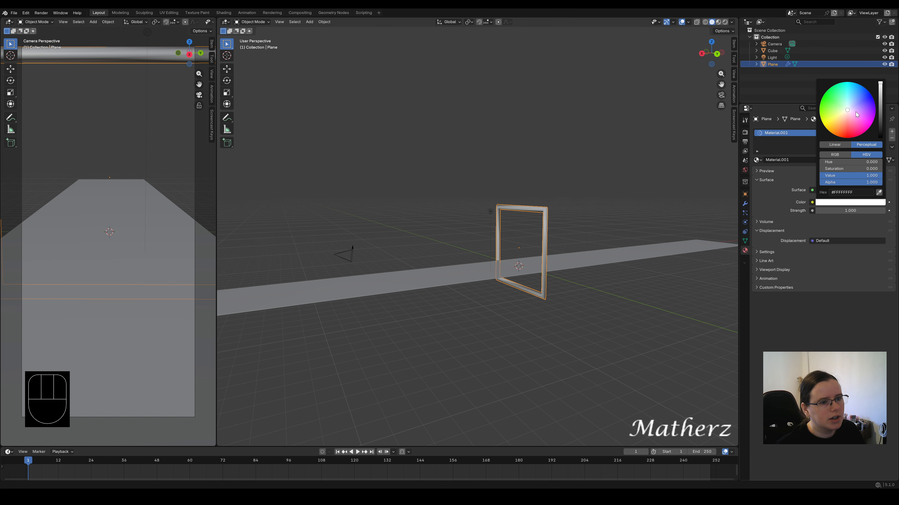
click(861, 120)
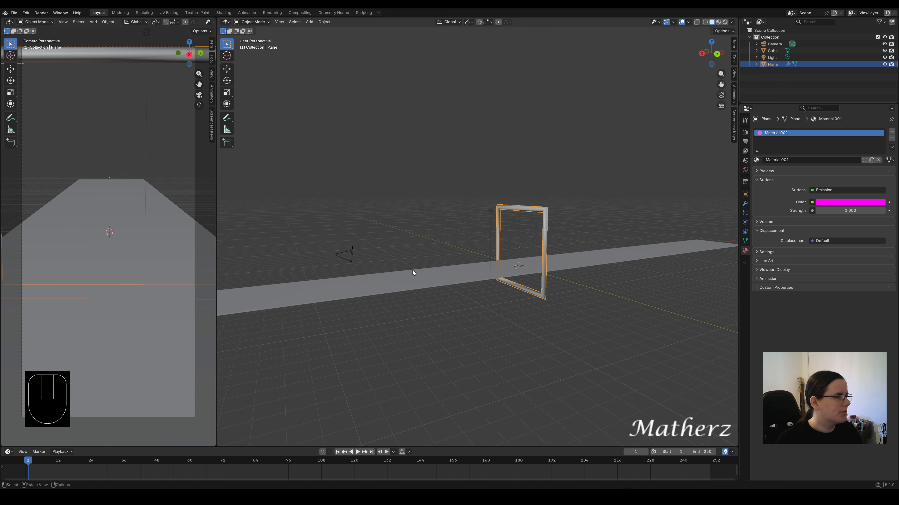
Delete the point light beside the frame from the scene
scroll(143, 213, down, 5)
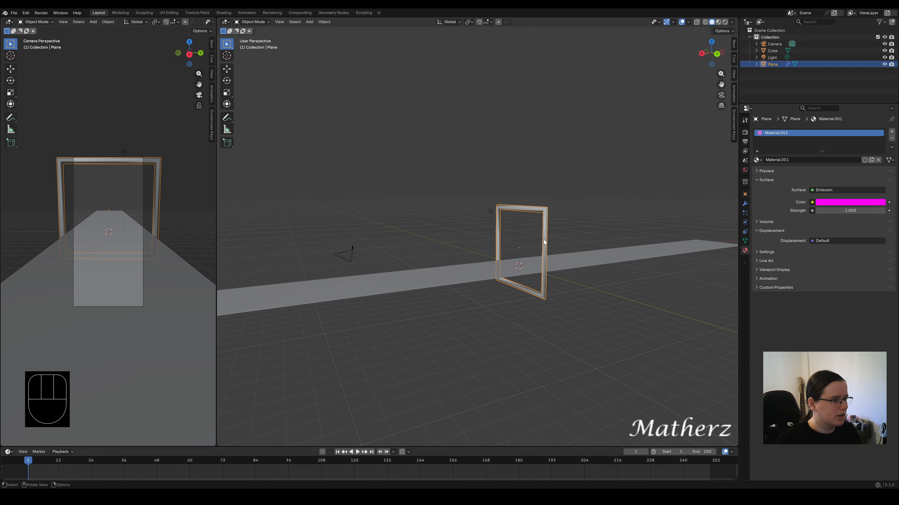
click(491, 213)
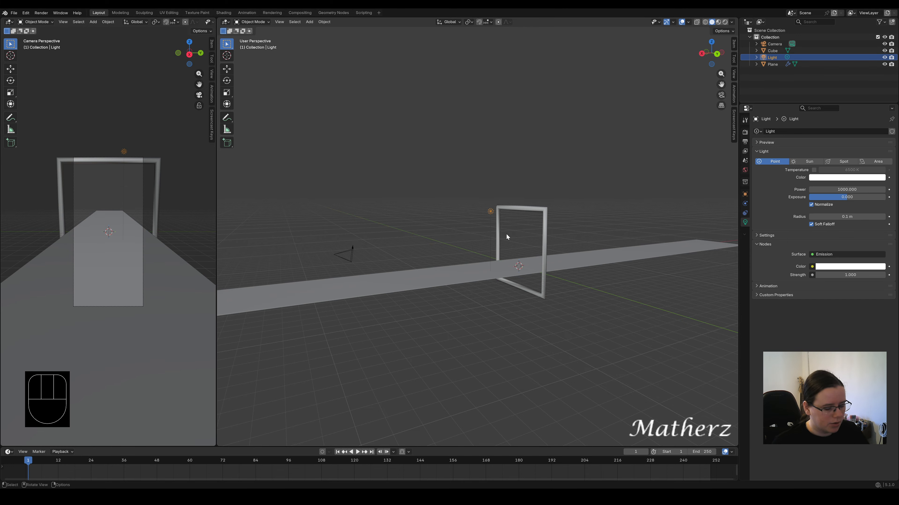
key(Delete)
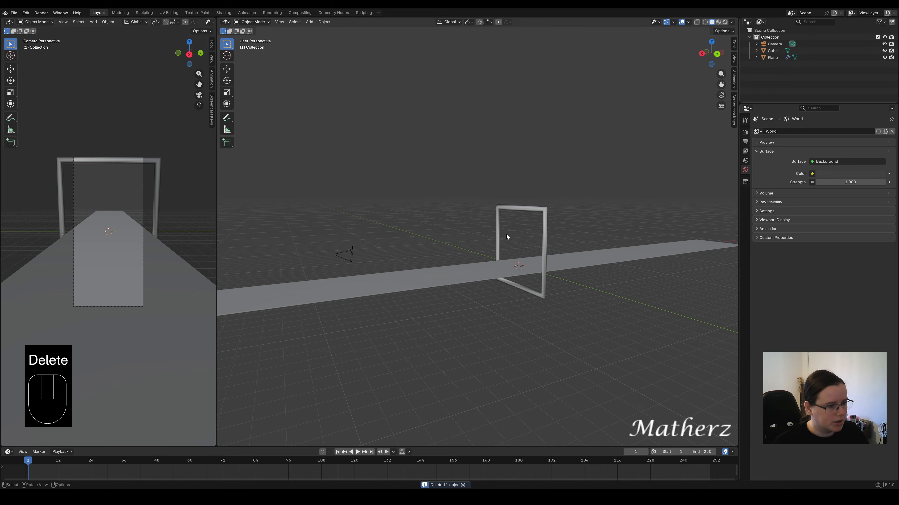
Preview the camera view in rendered shading and lower the floor material's roughness to 0.073
scroll(199, 25, down, 5)
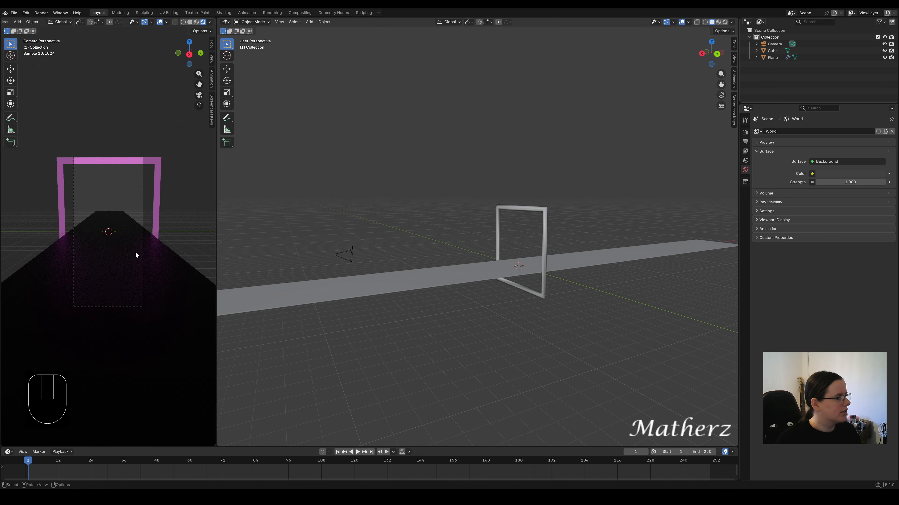
scroll(136, 253, up, 1)
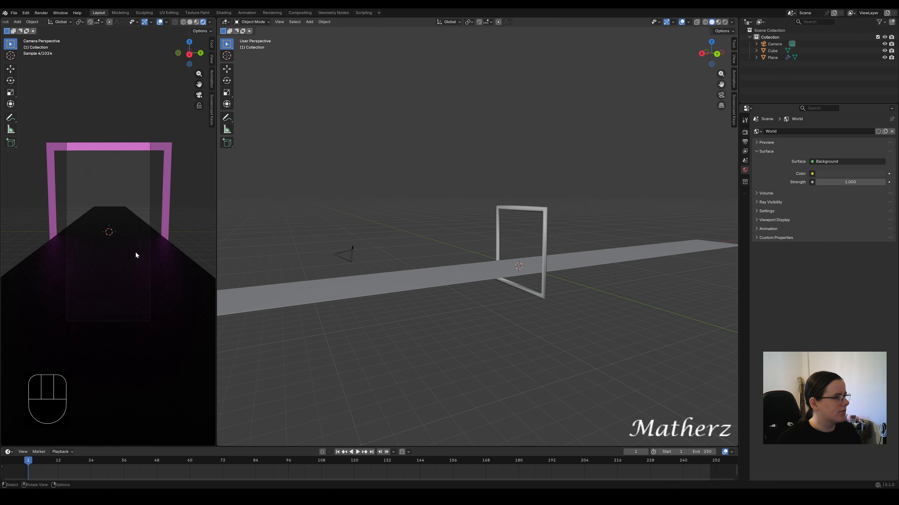
click(170, 286)
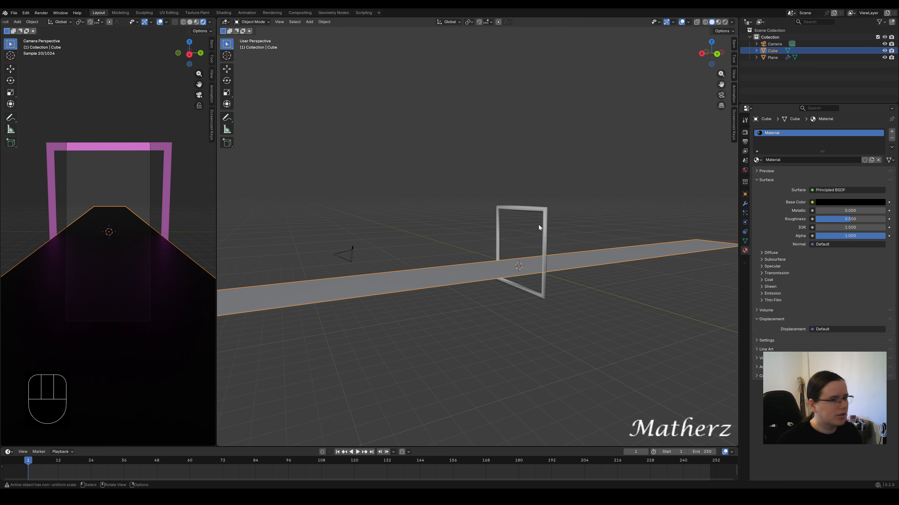
drag(848, 218, 820, 218)
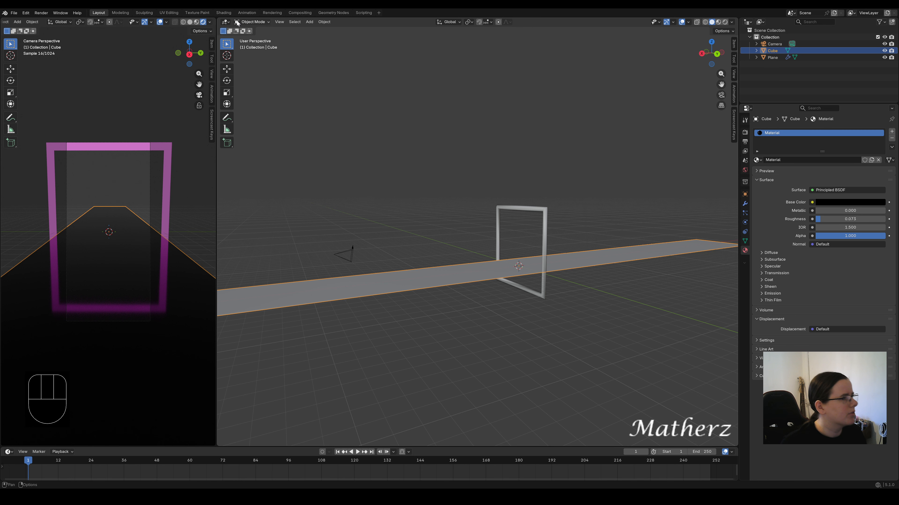
Add a Voronoi Texture node with scale 43.5 to the floor material and connect its Color output to Metallic
click(223, 13)
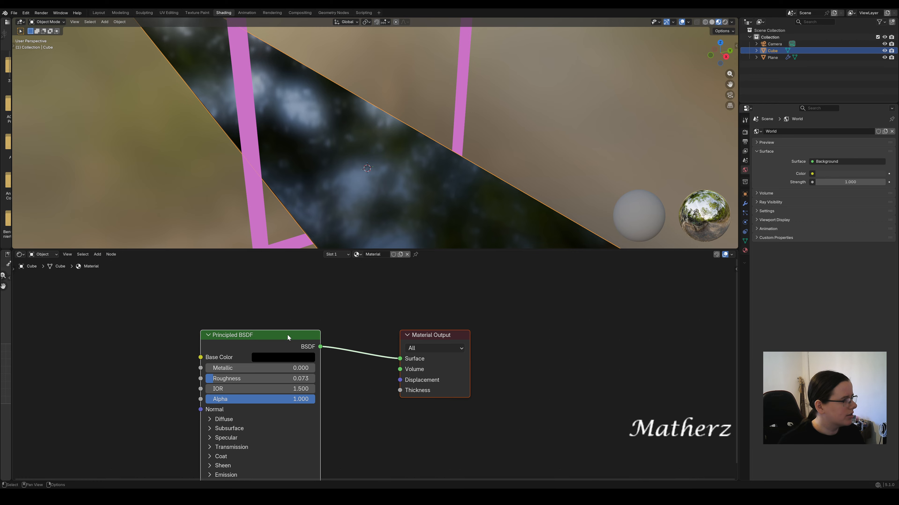
middle_drag(288, 335, 505, 279)
click(98, 254)
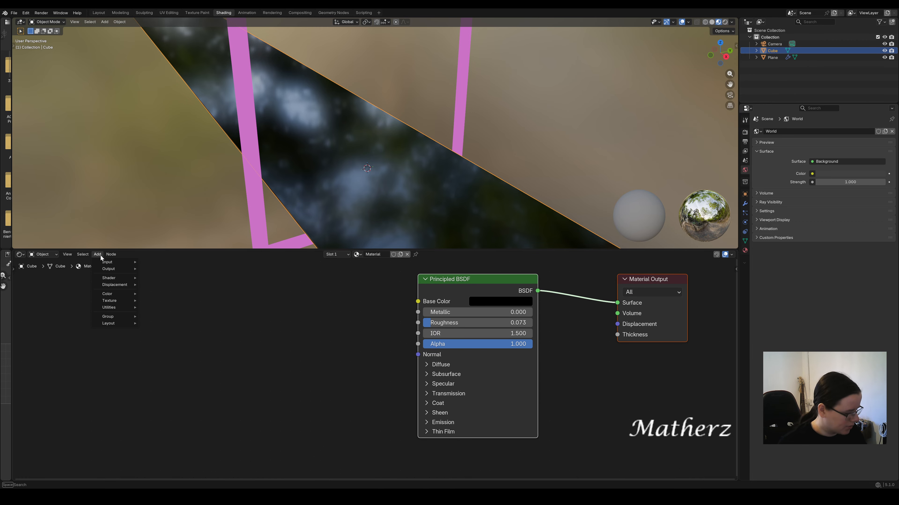
text(vo)
click(136, 283)
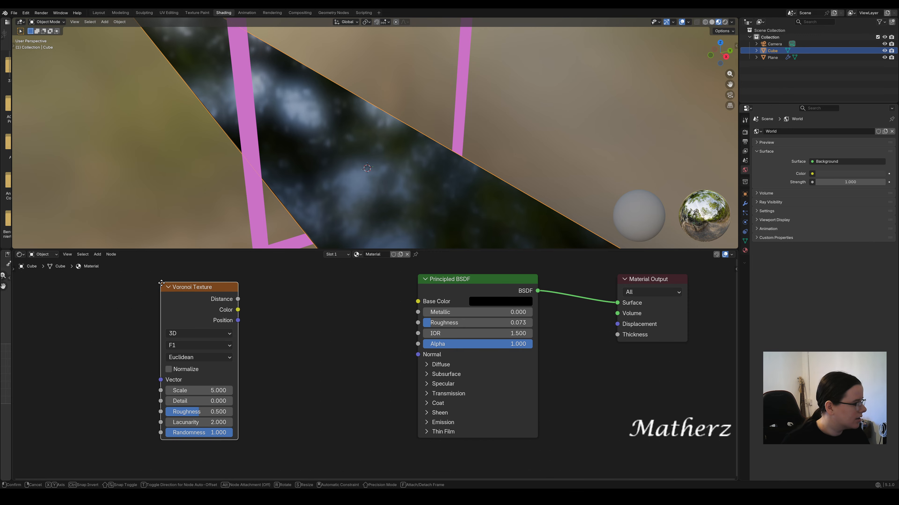
click(290, 314)
drag(303, 316, 418, 313)
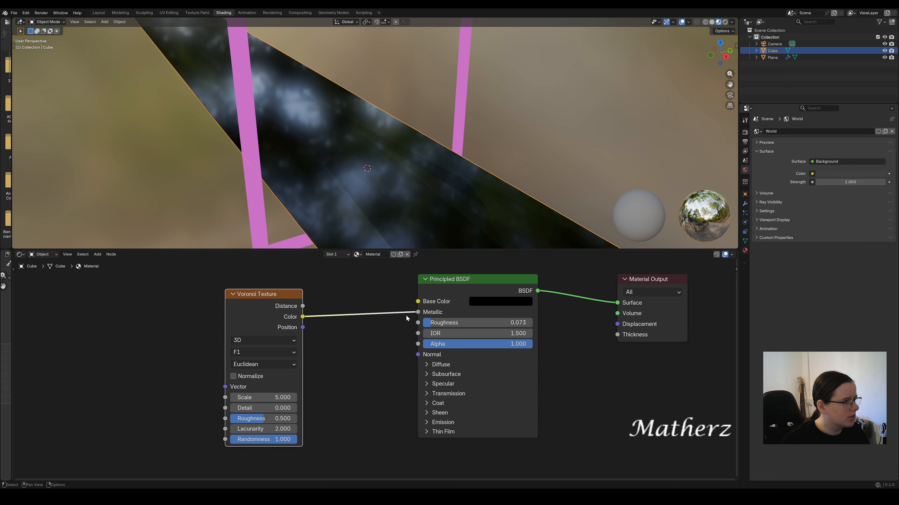
drag(255, 397, 361, 398)
Insert a Bump node between the Voronoi Texture and the Metallic input, with the Voronoi Color feeding Height
click(97, 254)
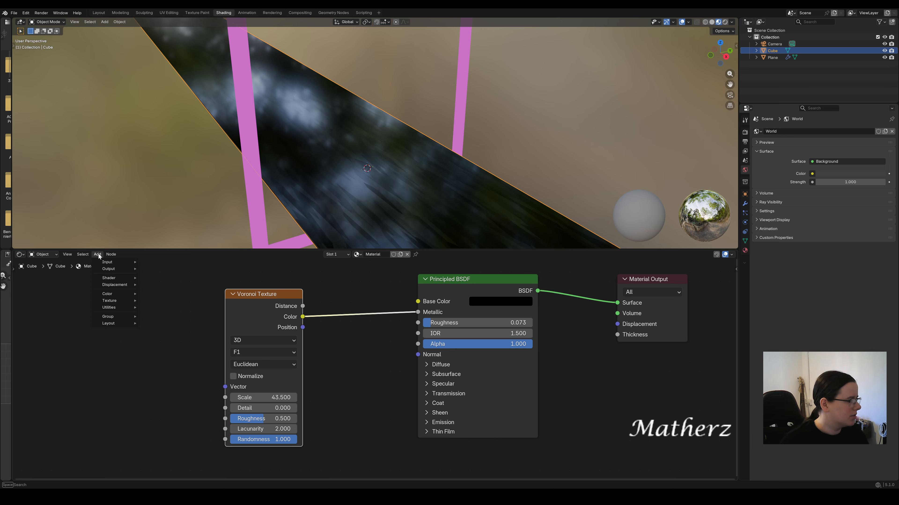
text(bump)
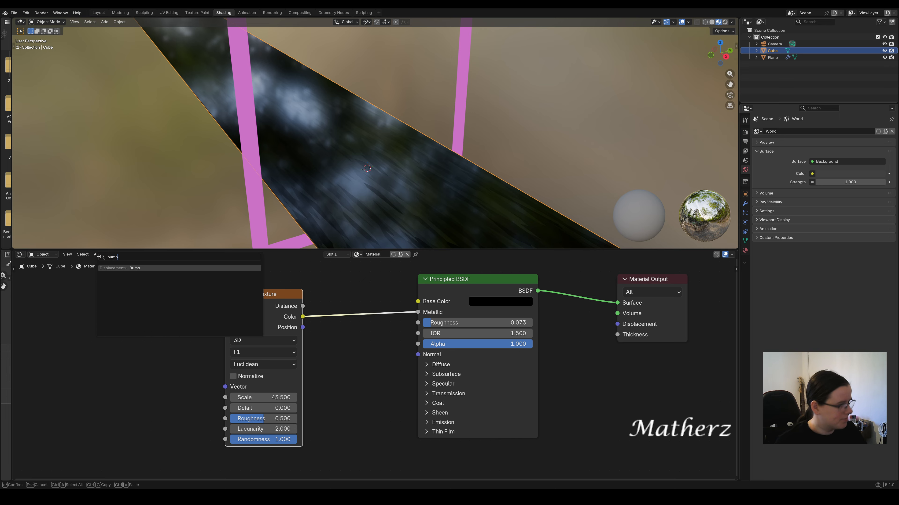
key(Return)
click(322, 287)
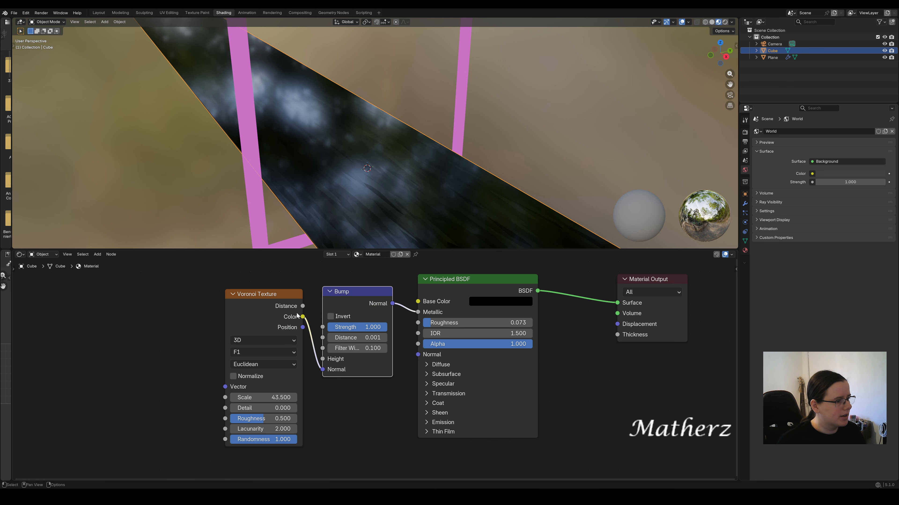
mouse_move(322, 369)
mouse_down()
mouse_move(322, 359)
mouse_move(368, 337)
mouse_move(672, 337)
mouse_up()
Preview the floor in rendered shading and set the Bump node's filter width to 10 and distance to 341.601
click(725, 22)
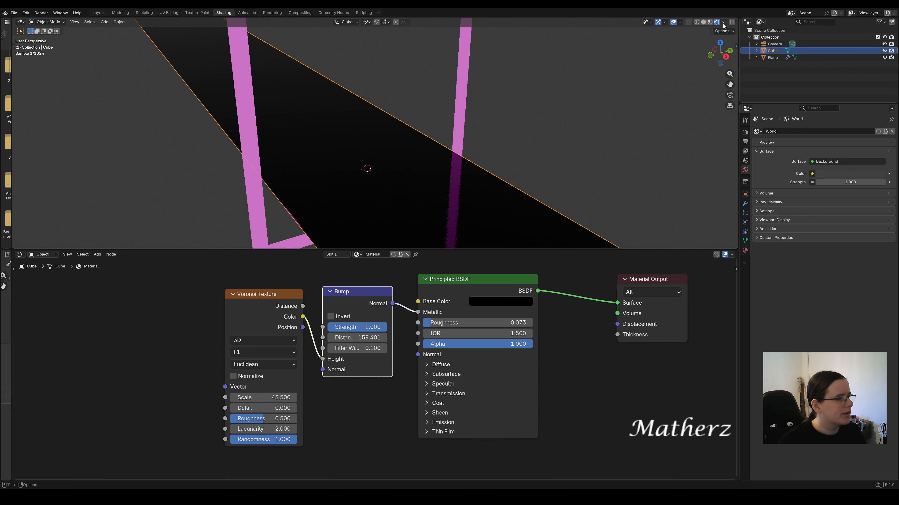
drag(354, 350, 407, 350)
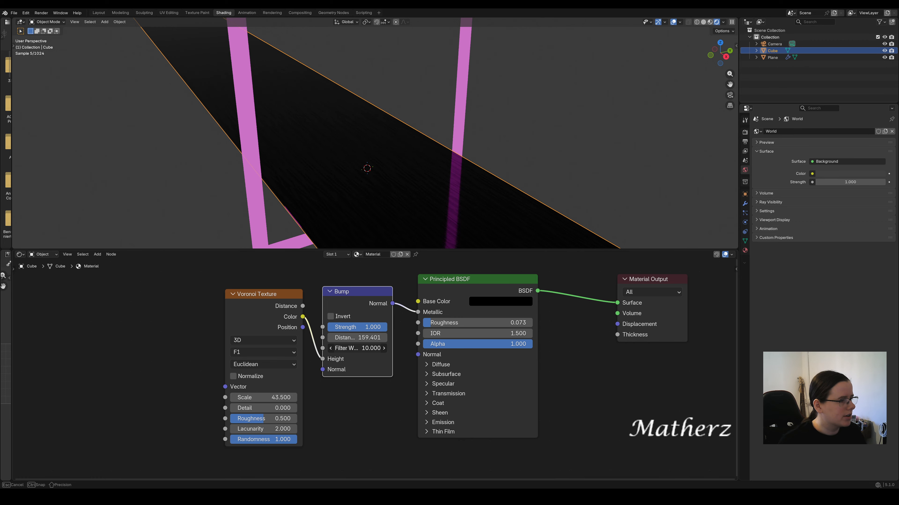
drag(407, 350, 530, 363)
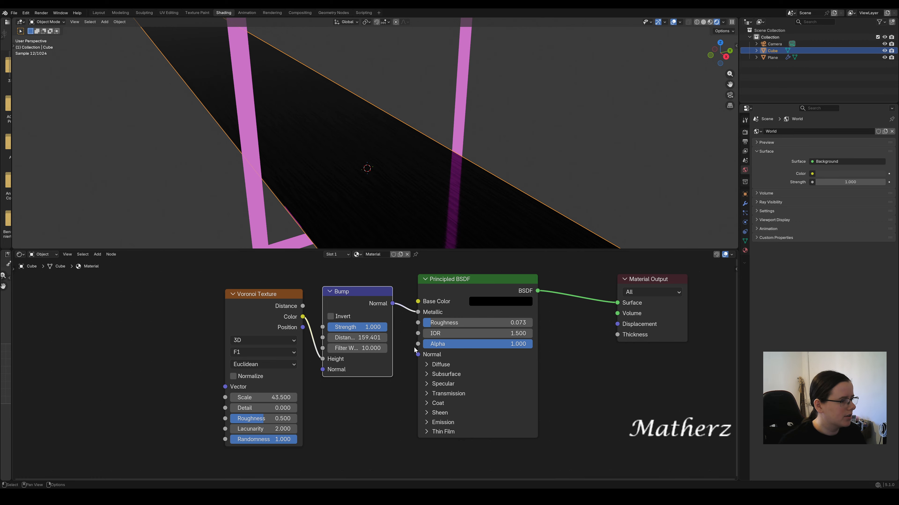
drag(357, 338, 417, 338)
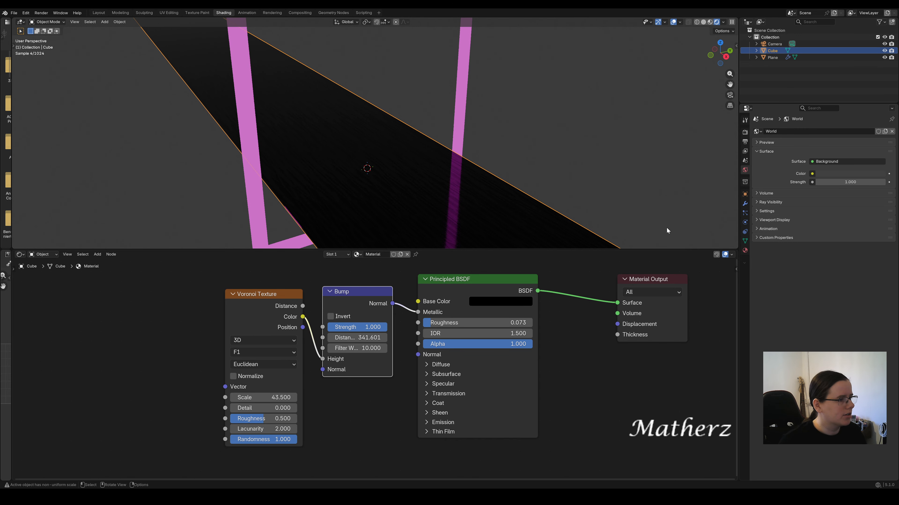
Return to the Layout workspace and reduce the frame's Wireframe modifier thickness to a thin outline
click(98, 14)
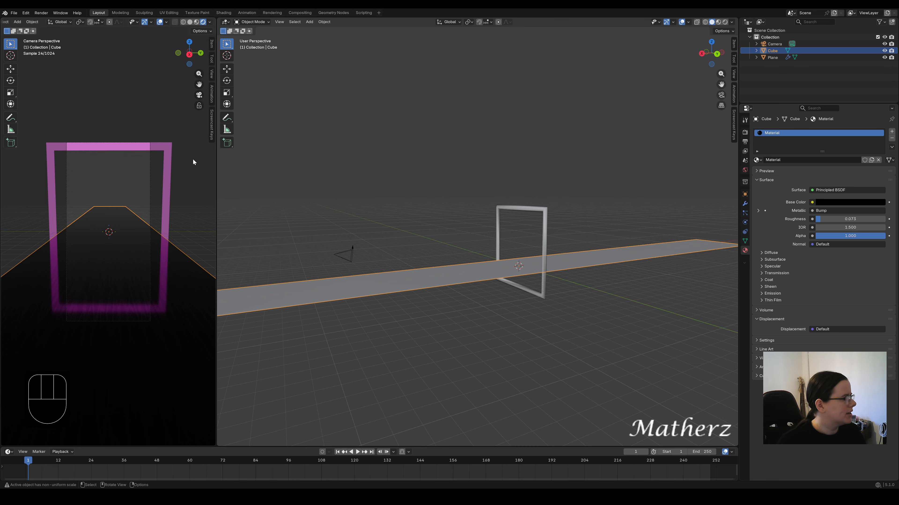
click(167, 148)
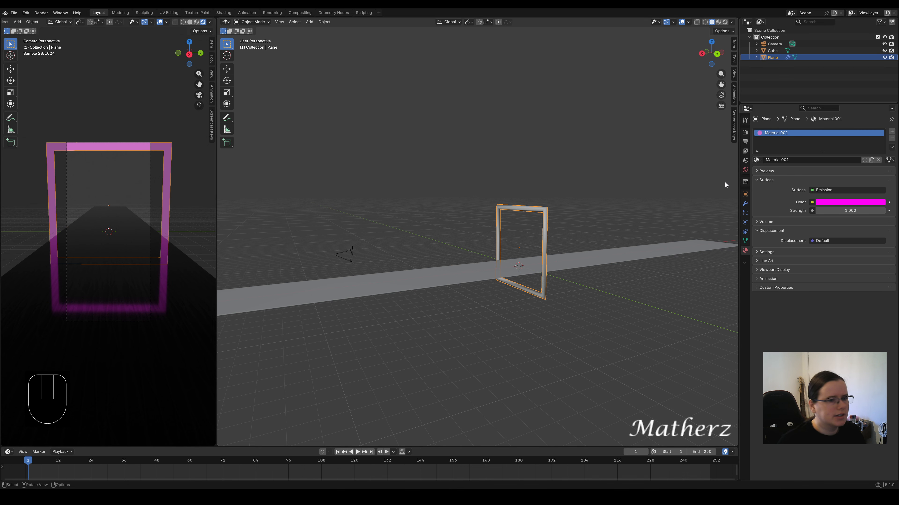
click(745, 204)
drag(847, 153, 820, 152)
Set the world background color to black
click(745, 171)
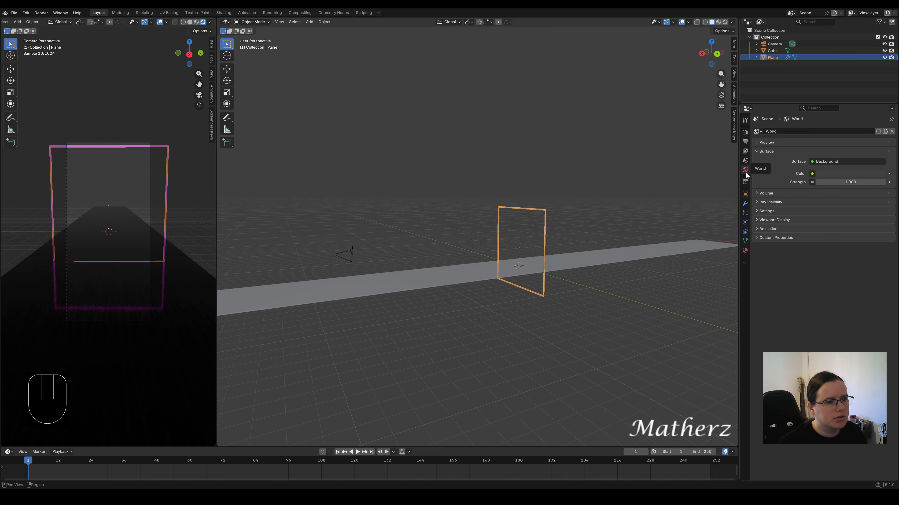
click(834, 174)
drag(880, 108, 880, 110)
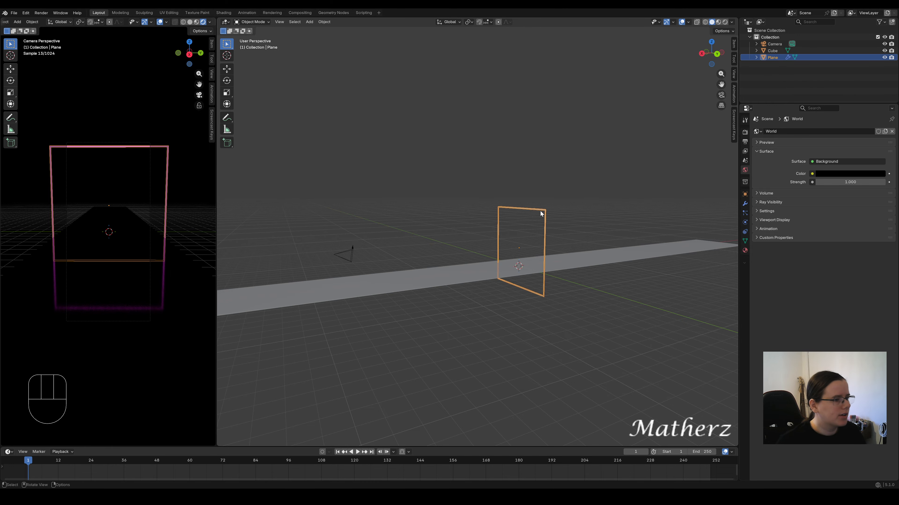
Switch the camera view to solid shading and duplicate the frame, moving the copy −10 m along the X axis
click(189, 21)
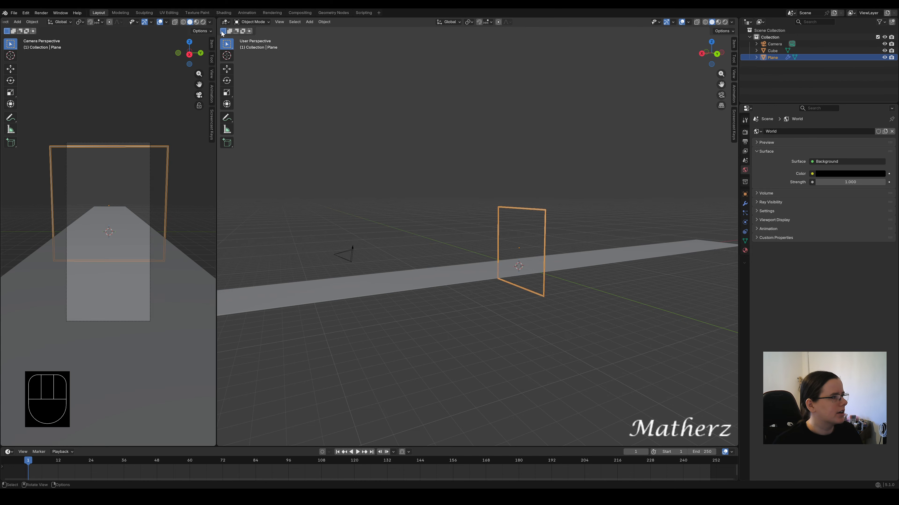
scroll(488, 196, up, 3)
shift+middle_drag(599, 212, 470, 224)
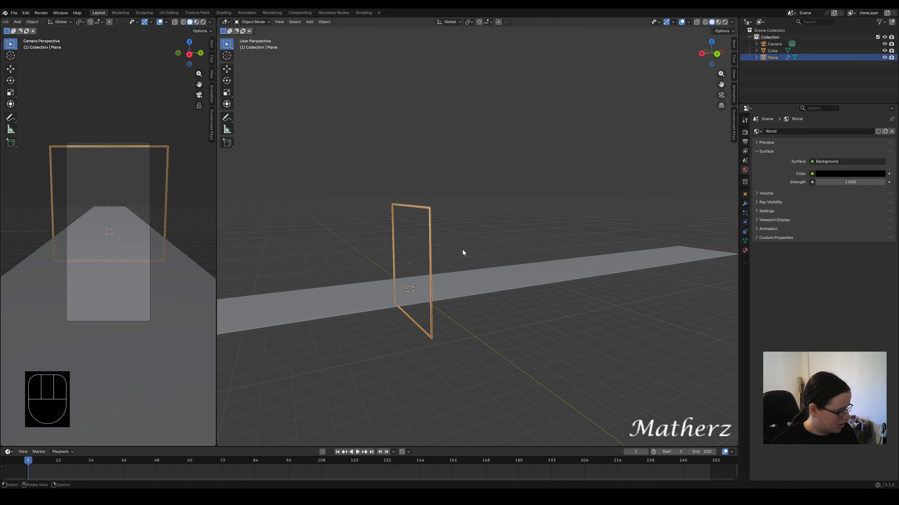
key(shift+d)
middle_click(463, 249)
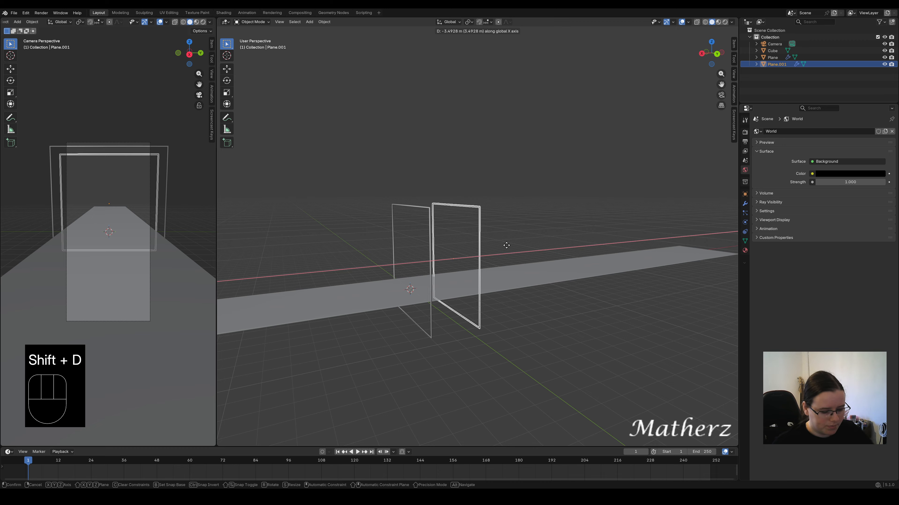
key(KP_1)
key(BackSpace)
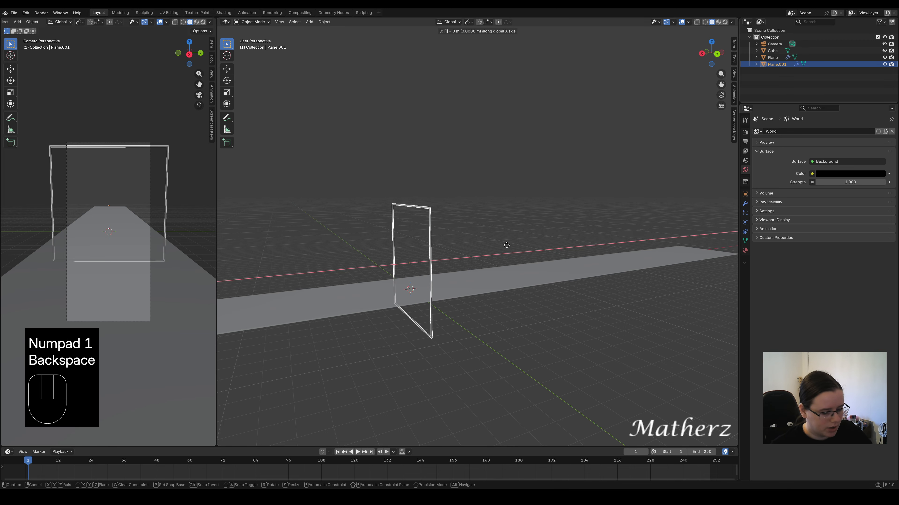
key(KP_Subtract)
key(KP_1)
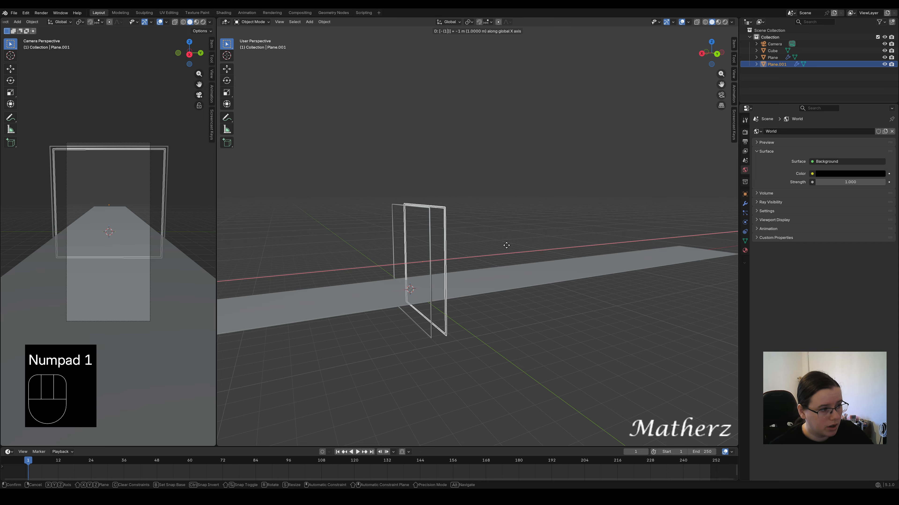
key(KP_0)
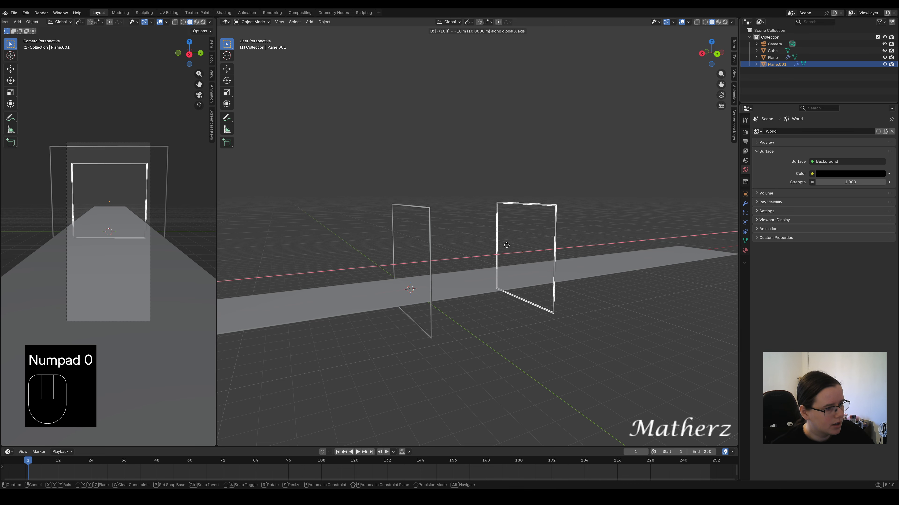
click(506, 245)
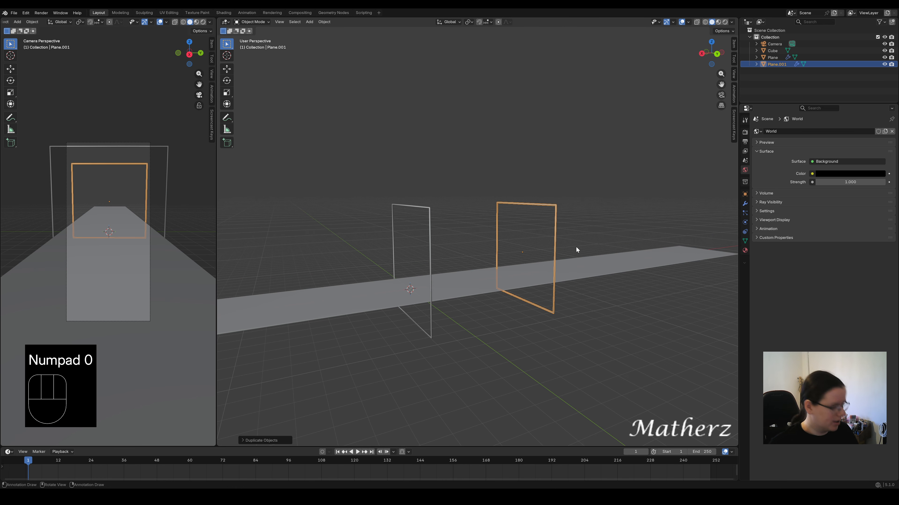
Rotate the duplicated frame slightly in the negative direction about the global X axis
key(r)
middle_drag(614, 237, 620, 241)
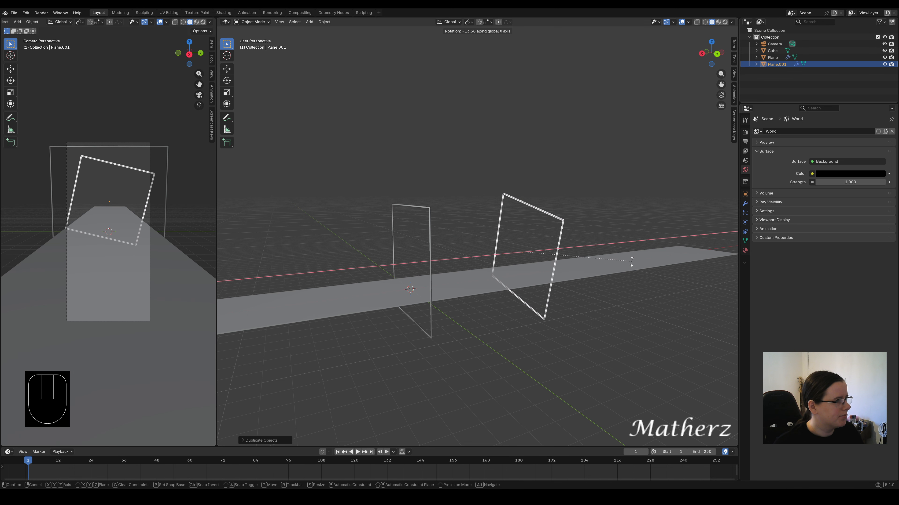
click(631, 252)
Duplicate the rotated frame and move the copy −10 m along the global X axis
key(shift+d)
middle_drag(614, 240, 642, 237)
key(KP_1)
key(KP_0)
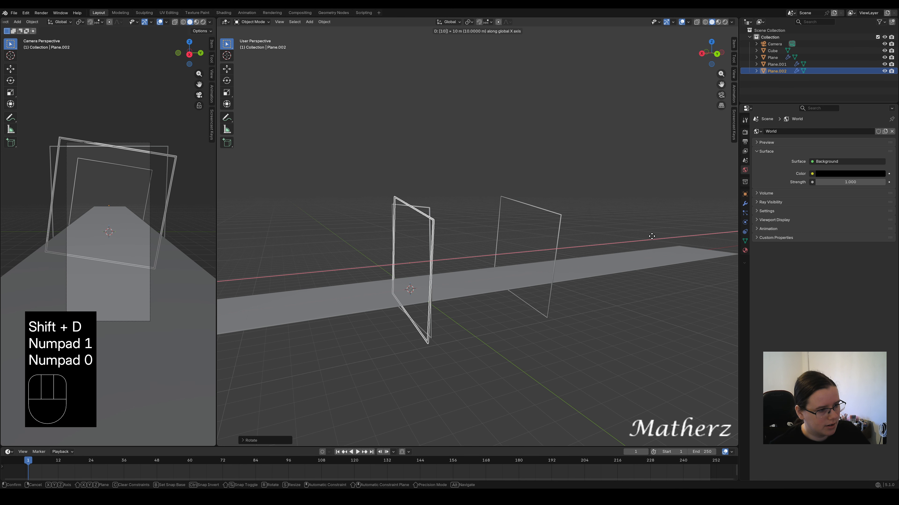
key(BackSpace)
key(BackSpace)
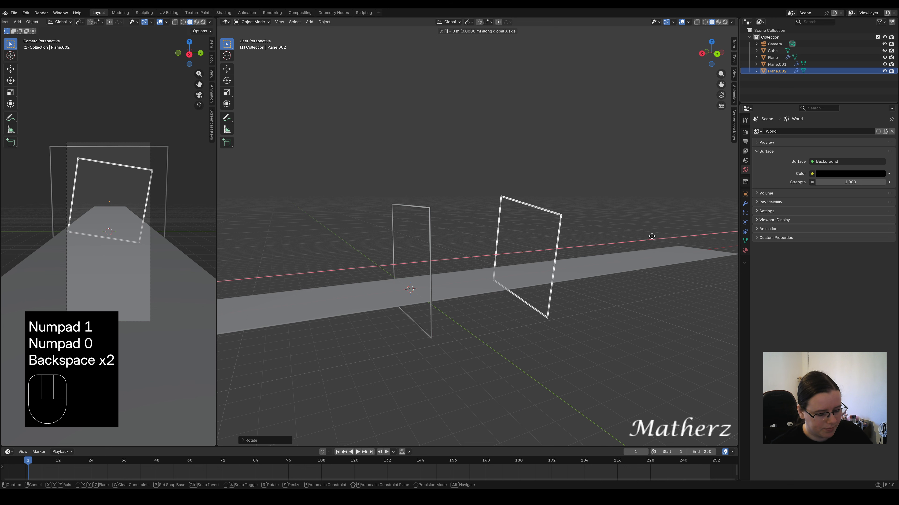
key(KP_Subtract)
key(KP_1)
key(KP_0)
click(652, 236)
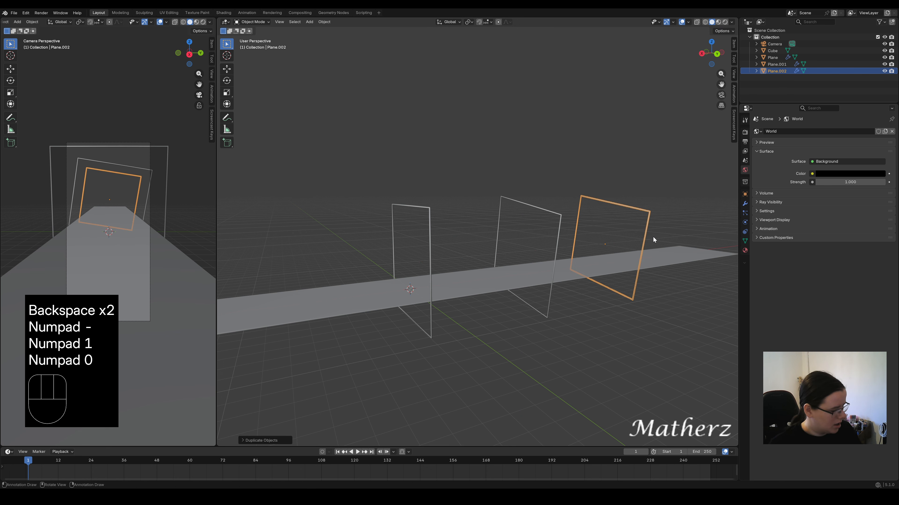
Rotate the third frame slightly further in the negative direction about the global X axis
key(r)
key(x)
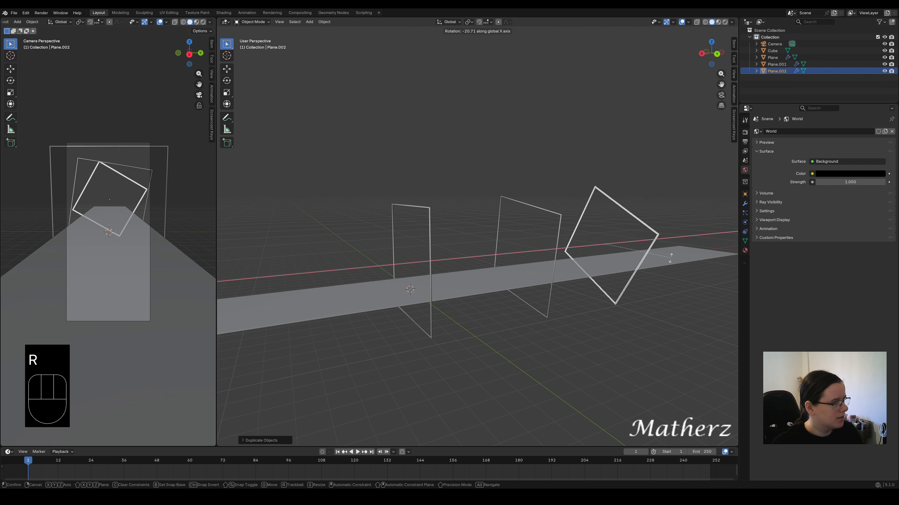
click(671, 243)
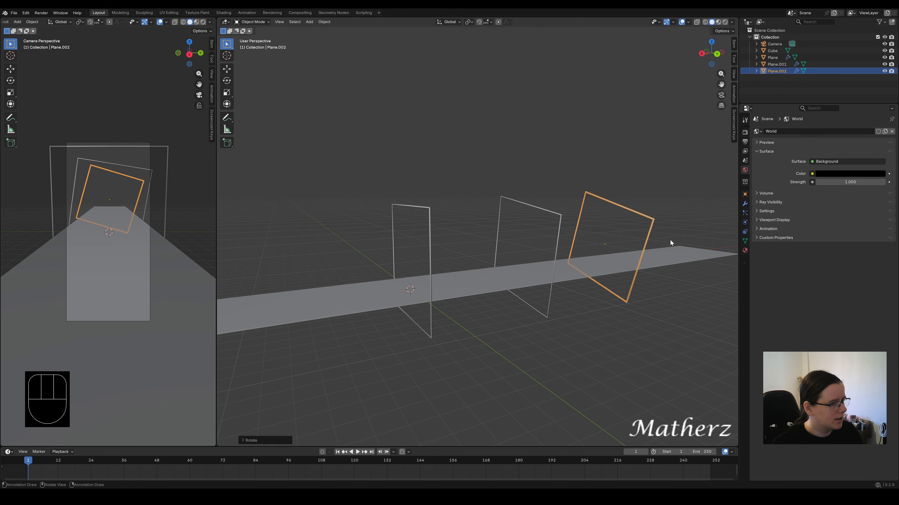
Add the other two frames to the selection so that all three frames are selected
shift+middle_drag(688, 206, 578, 205)
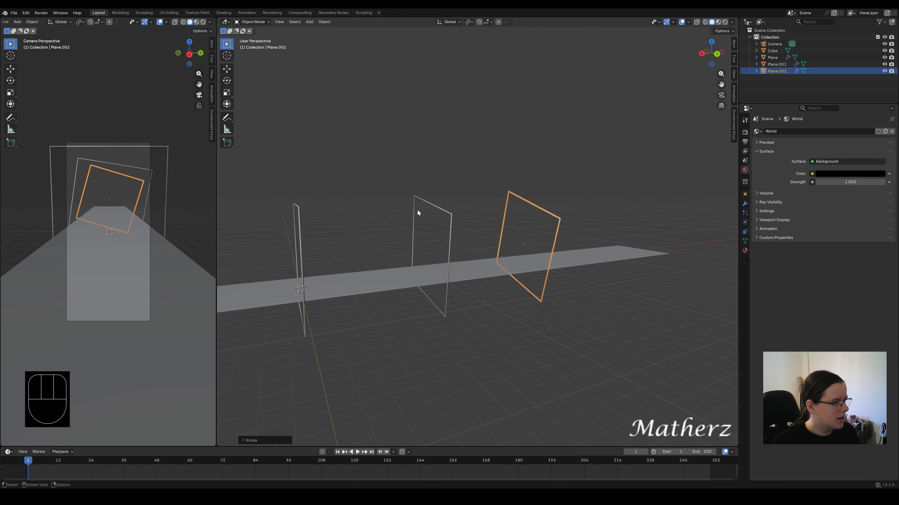
shift+drag(278, 198, 543, 219)
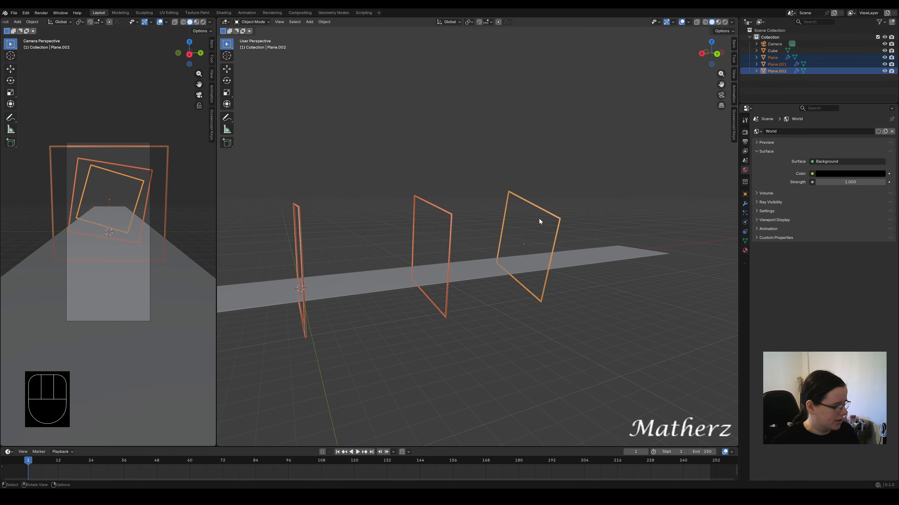
Try duplicating the three frames with a −40 m offset along the global X axis, and undo the duplication
key(shift+d)
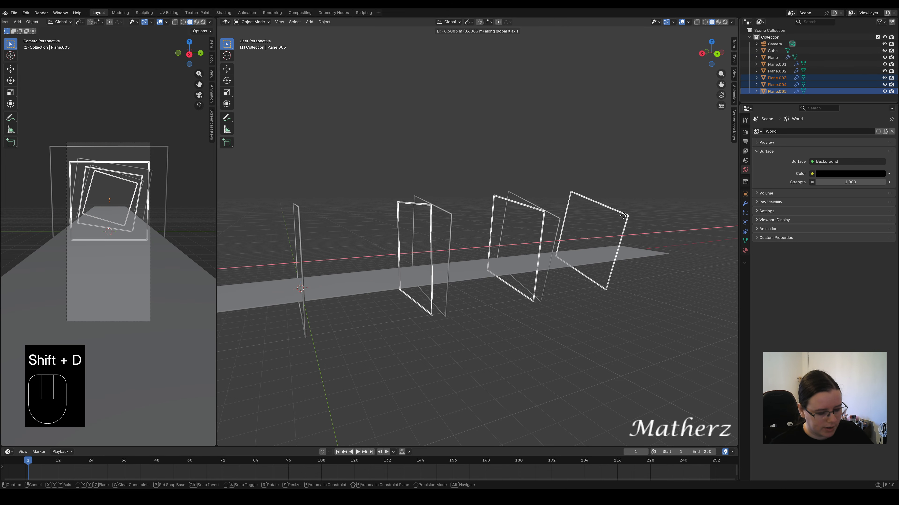
key(KP_4)
key(KP_0)
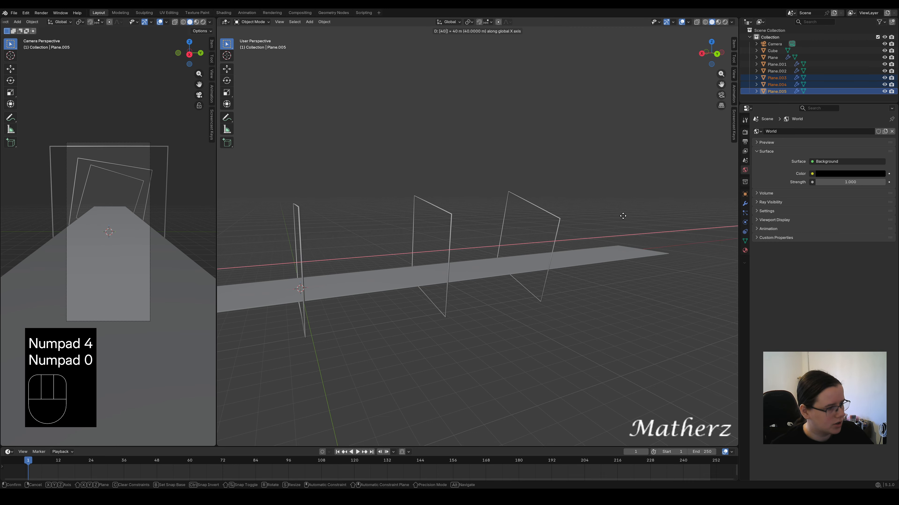
key(BackSpace)
key(BackSpace)
key(KP_Subtract)
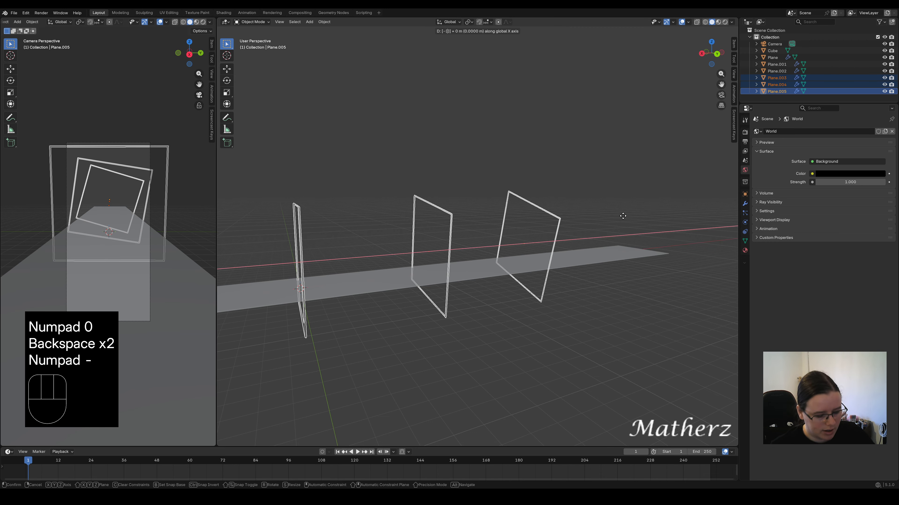
key(KP_4)
key(KP_0)
click(623, 216)
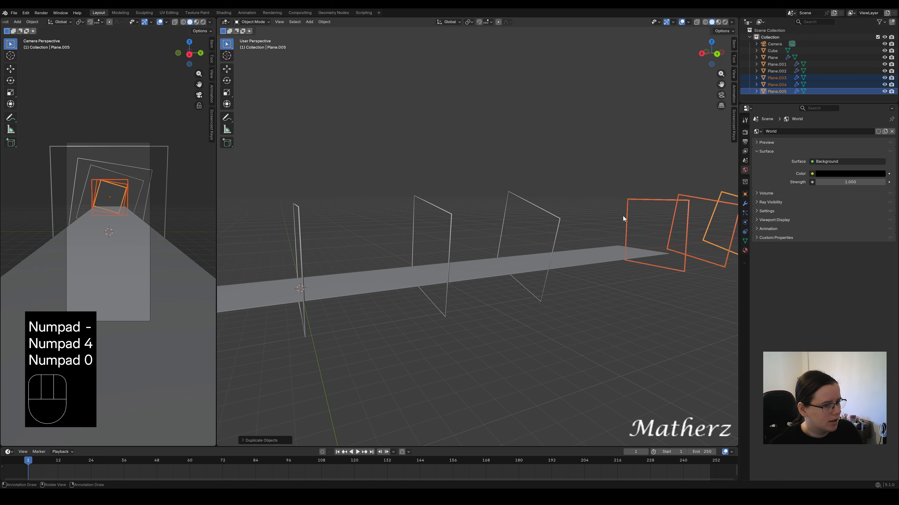
key(ctrl+z)
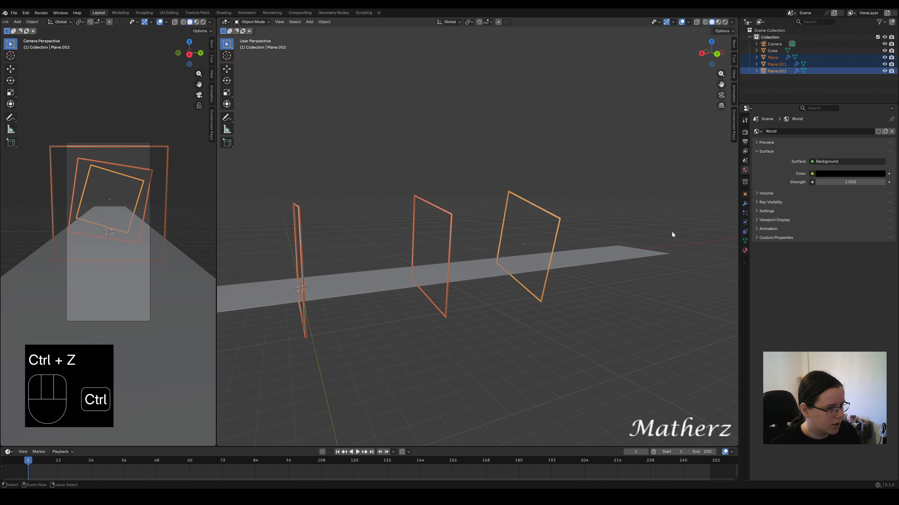
Duplicate the three selected frames and move the copies −30 m along the global X axis
key(shift+d)
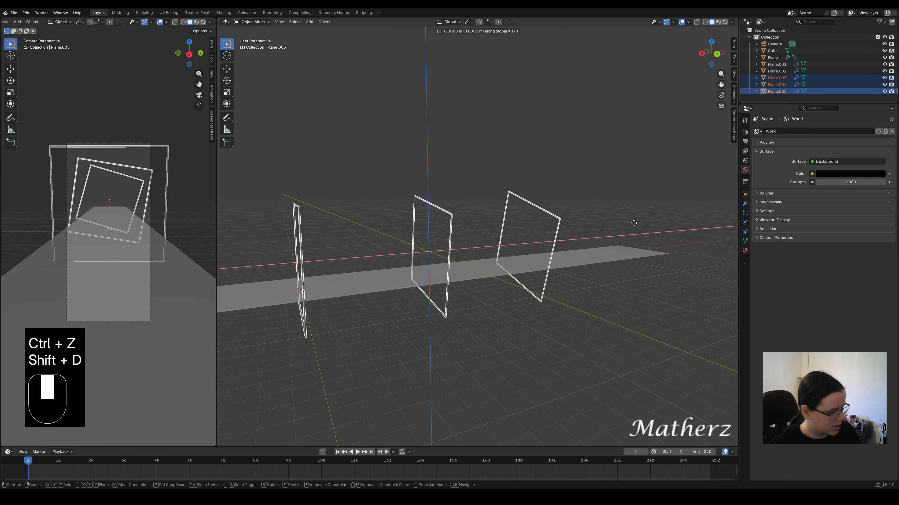
key(KP_Subtract)
key(KP_3)
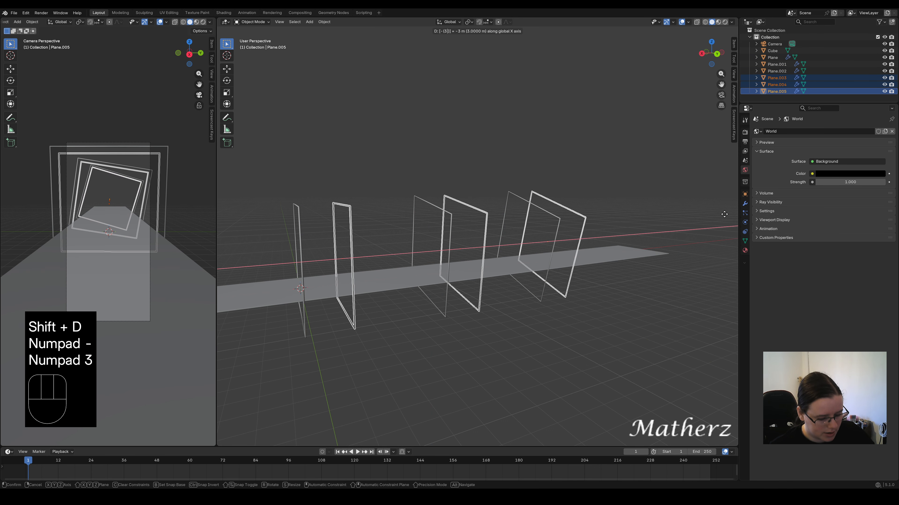
key(KP_0)
click(718, 213)
Rotate the three new frames by about −41° about the global X axis
middle_drag(586, 247, 608, 218)
key(r)
key(x)
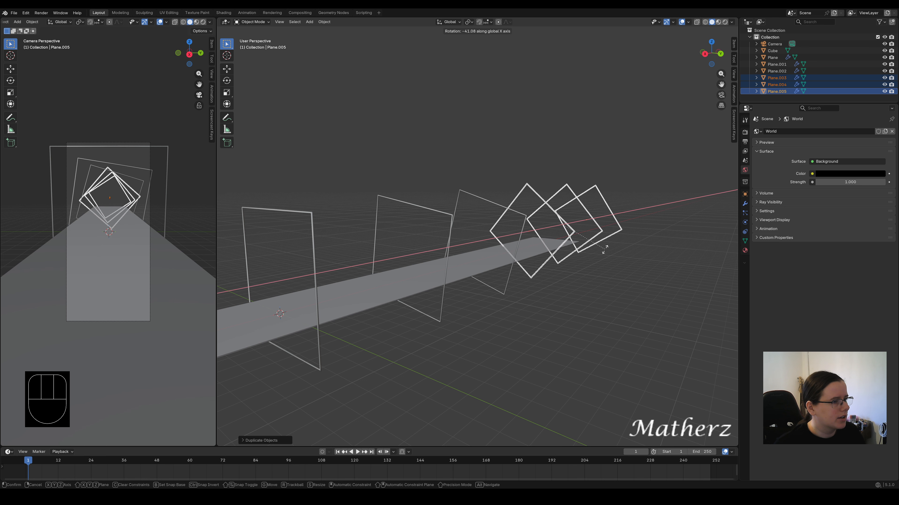
click(604, 249)
Select all six frames, duplicate them and move the copies −60 m along the global X axis
middle_drag(596, 236, 566, 223)
drag(370, 188, 667, 235)
shift+middle_drag(544, 232, 439, 221)
key(shift)
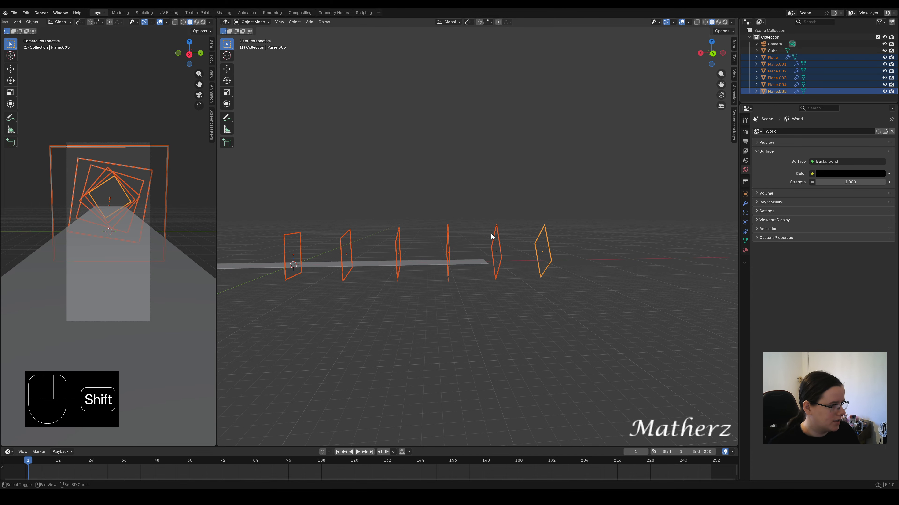
key(shift+d)
middle_click(530, 237)
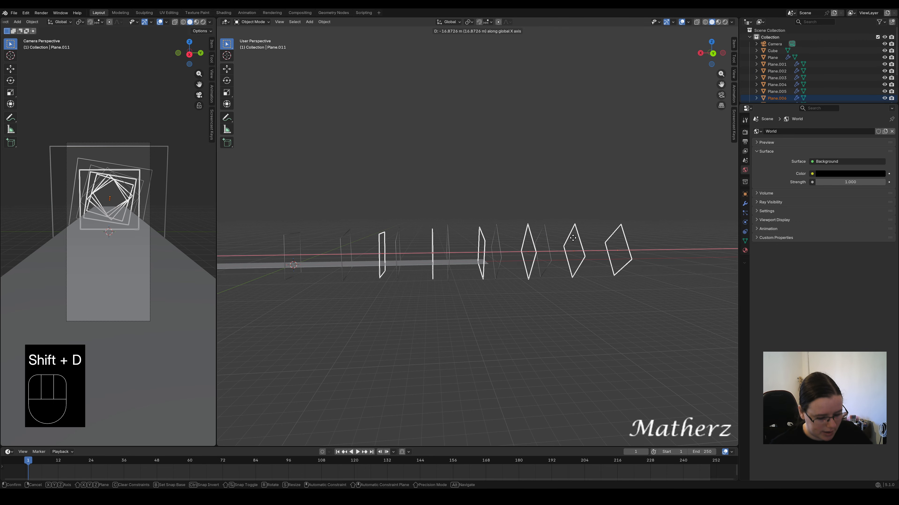
text(-60)
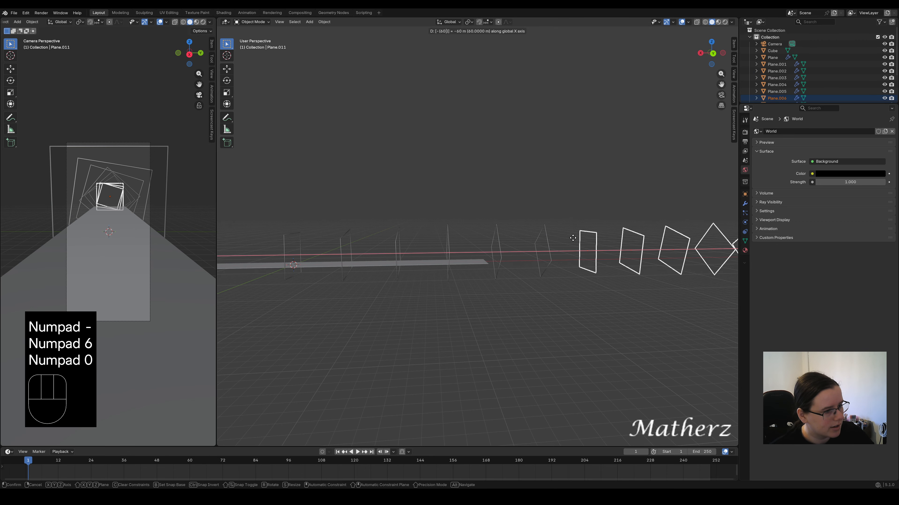
click(573, 238)
Rotate the six new frames in the negative direction about the global X axis to continue the twist, and clear the selection
middle_drag(527, 264, 504, 260)
key(r)
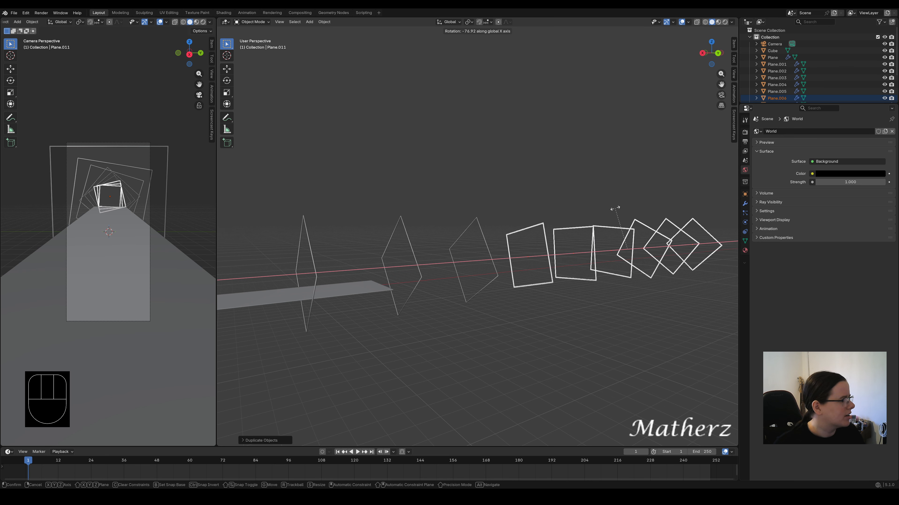
click(606, 208)
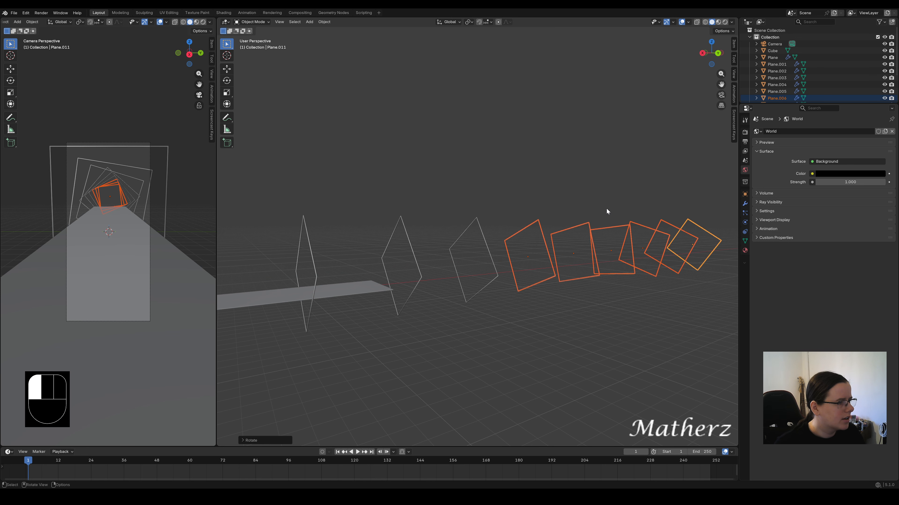
click(554, 214)
Change the frames' shared emission color to cyan (#00F5FFFF) and show the camera view in rendered shading
middle_drag(469, 300, 502, 298)
click(393, 229)
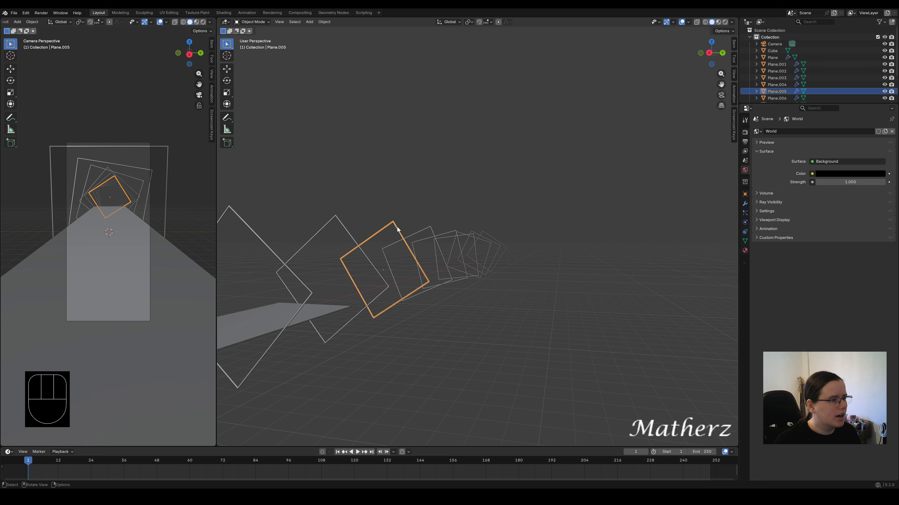
click(745, 250)
click(861, 203)
mouse_move(858, 163)
mouse_down()
mouse_move(842, 163)
mouse_move(851, 162)
mouse_up()
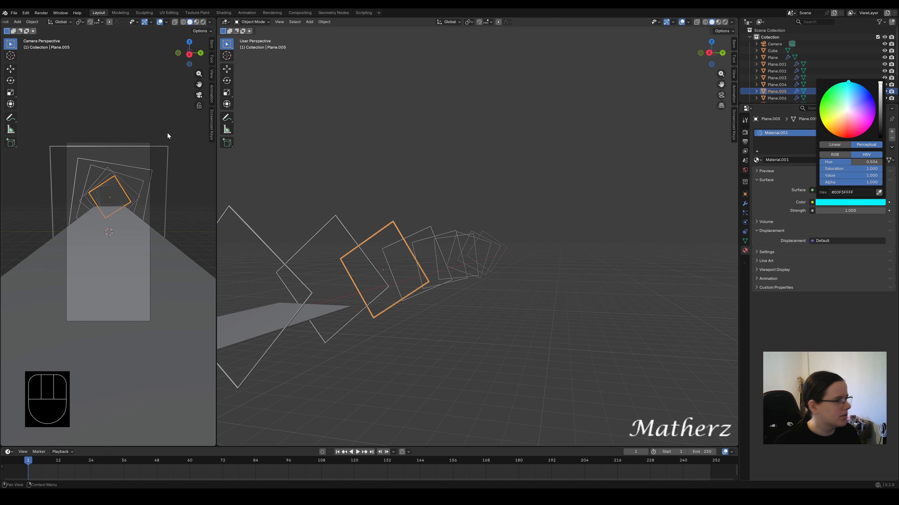
click(202, 22)
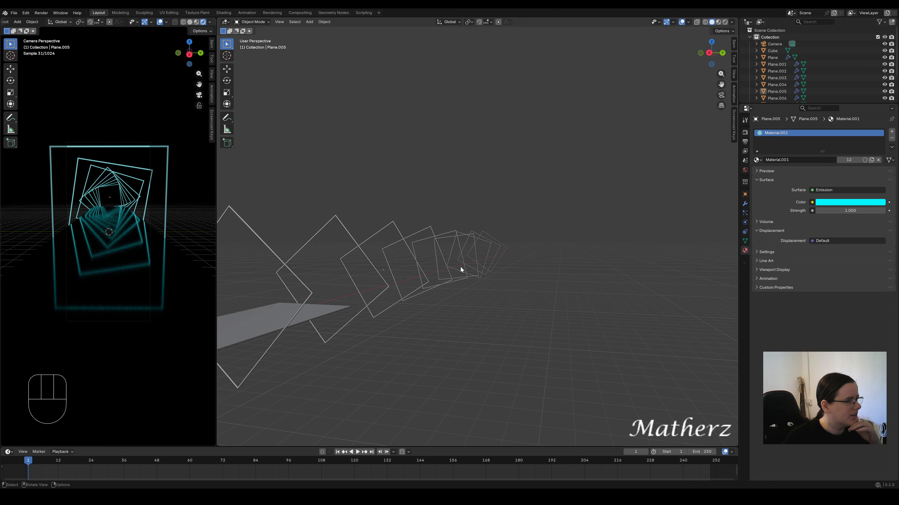
Select the camera and raise its clip end distance to 548 m
click(148, 141)
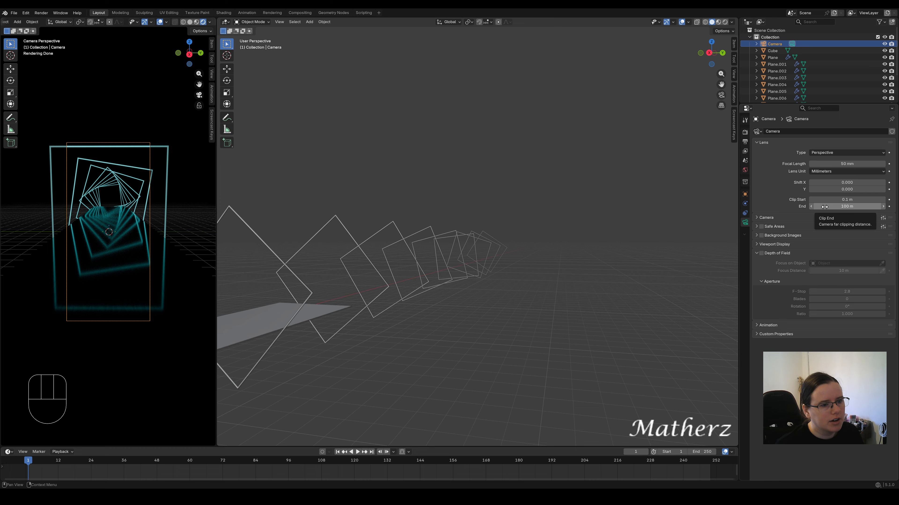
drag(824, 207, 832, 206)
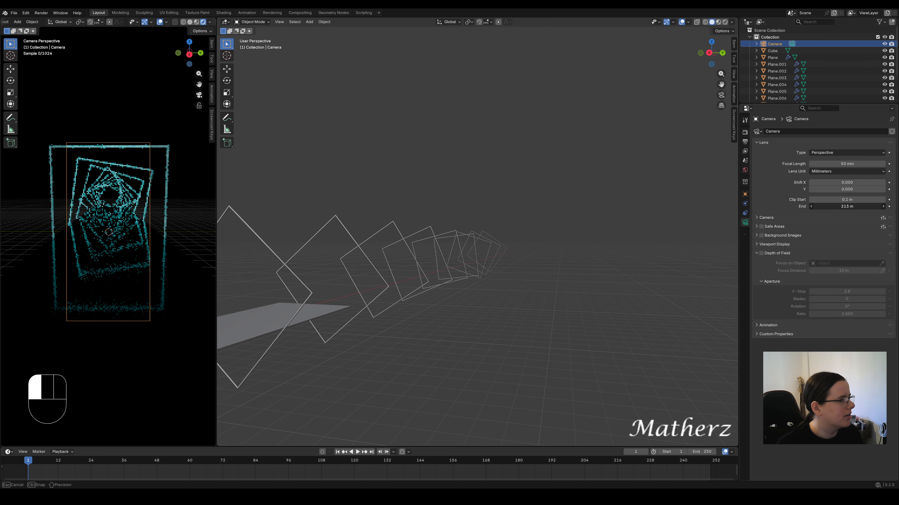
drag(847, 207, 857, 206)
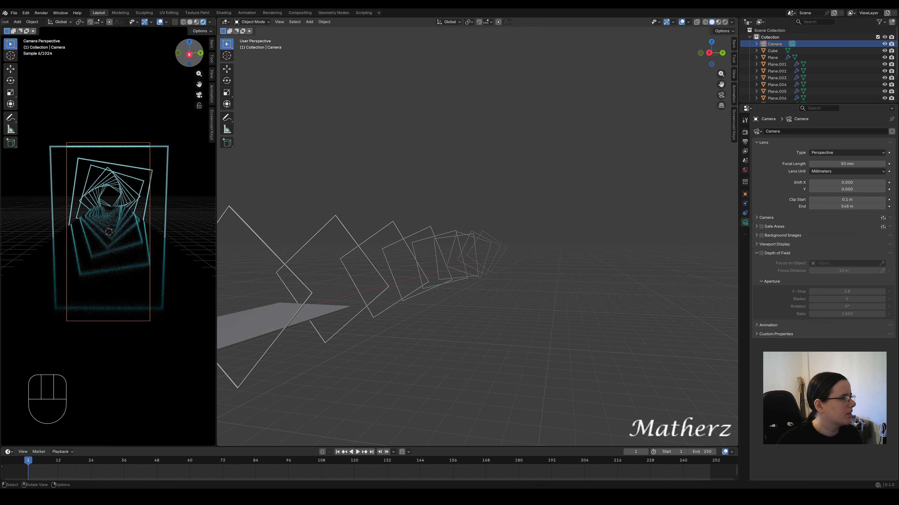
Switch the camera view to material preview, select all twelve frames and place duplicates along the X axis beyond the far end of the row
click(196, 21)
mouse_move(483, 255)
middle_down()
mouse_move(504, 257)
mouse_move(490, 263)
middle_up()
drag(393, 195, 447, 245)
middle_drag(447, 244, 465, 252)
shift+middle_drag(560, 242, 453, 270)
scroll(455, 269, down, 4)
shift+middle_drag(542, 256, 501, 276)
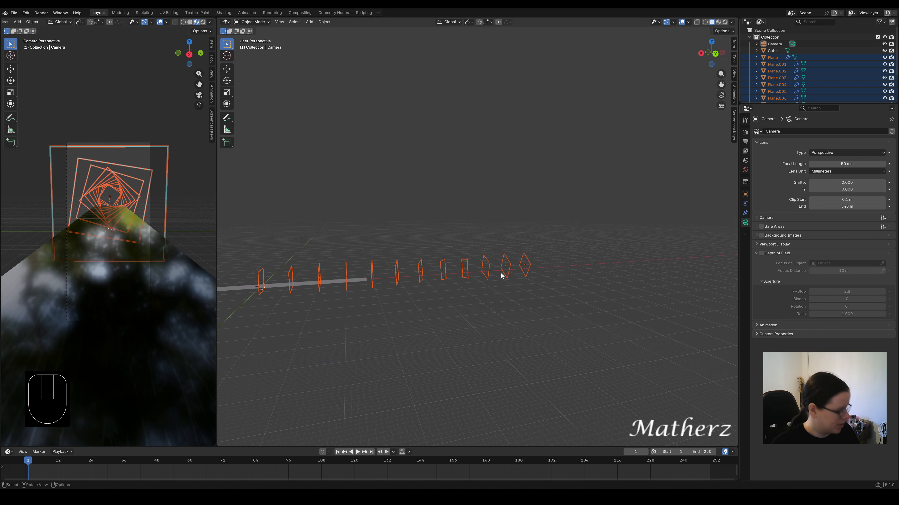
key(shift+d)
key(x)
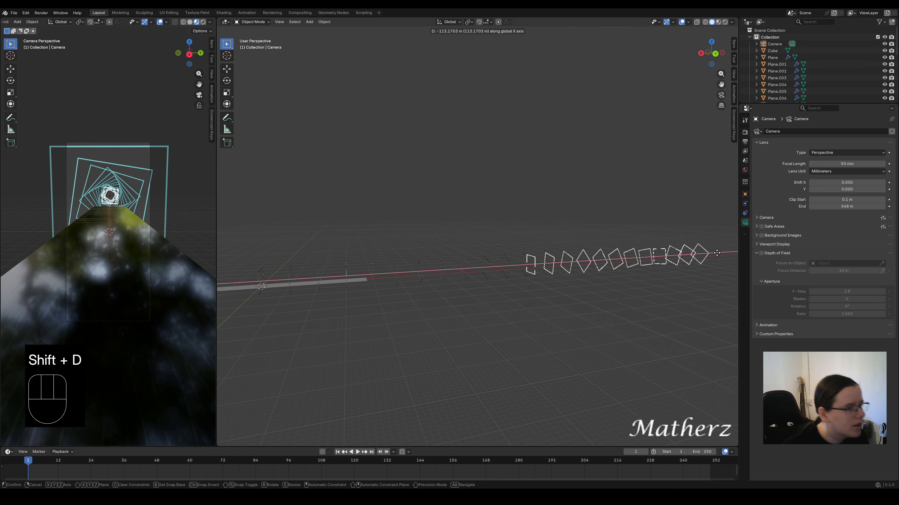
click(570, 253)
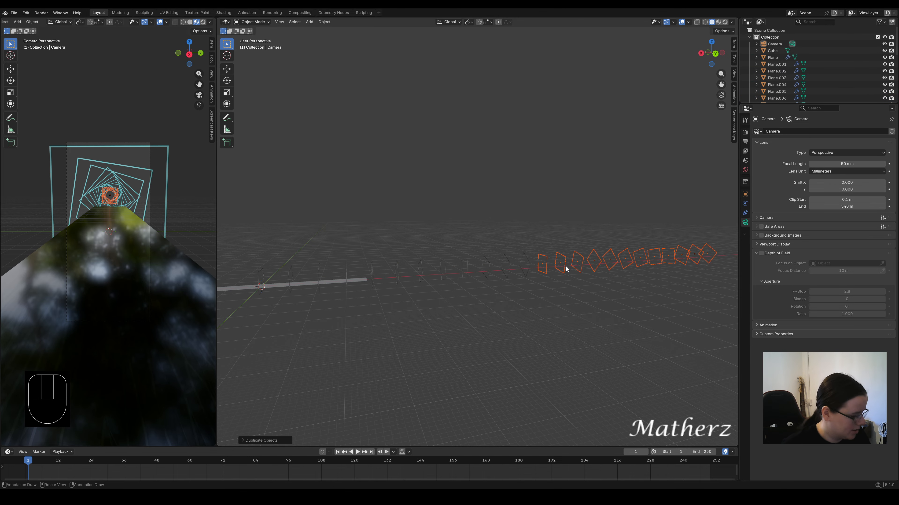
Rotate the twelve duplicated frames in the negative direction about the global X axis, and clear the selection
key(r)
middle_drag(570, 252, 540, 281)
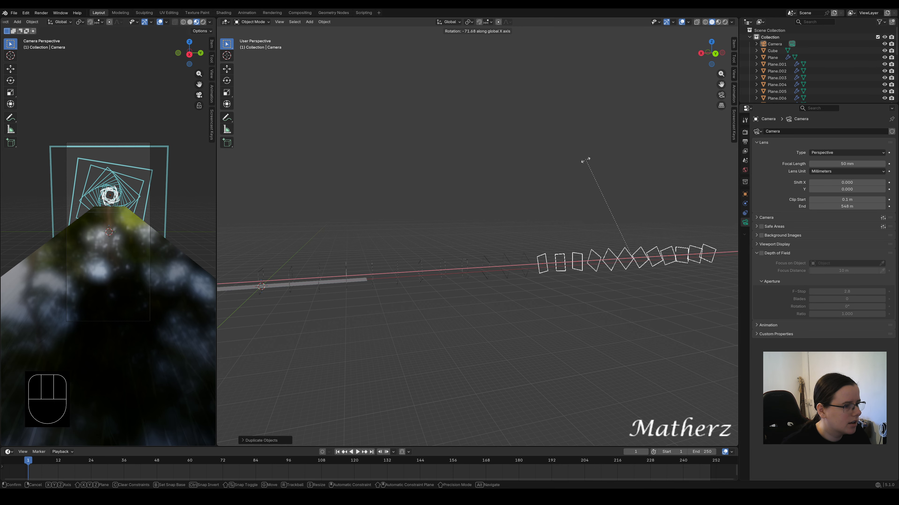
click(580, 202)
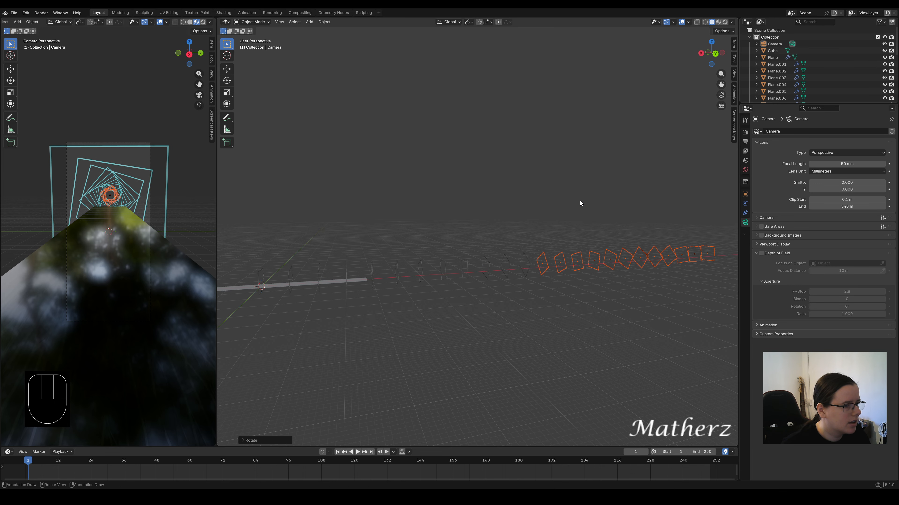
click(421, 211)
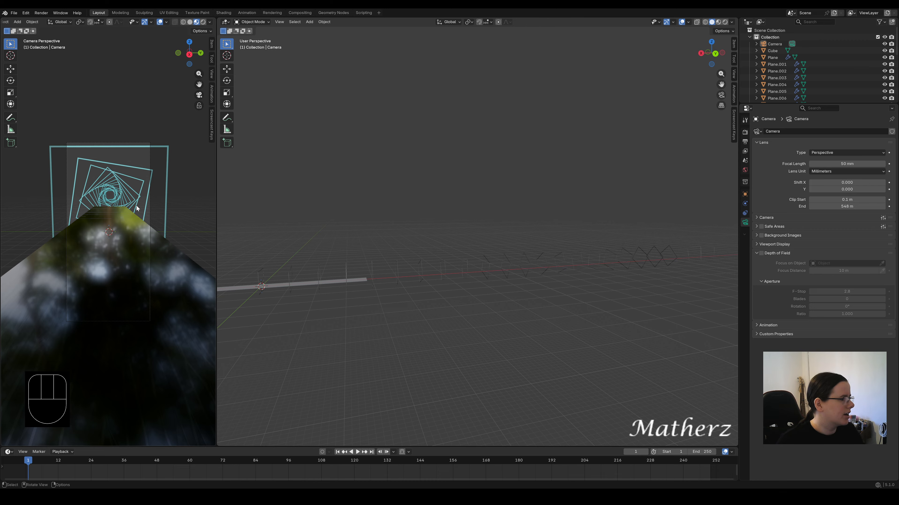
Select the floor, enlarge the camera view across most of the workspace and display it in rendered shading
click(119, 274)
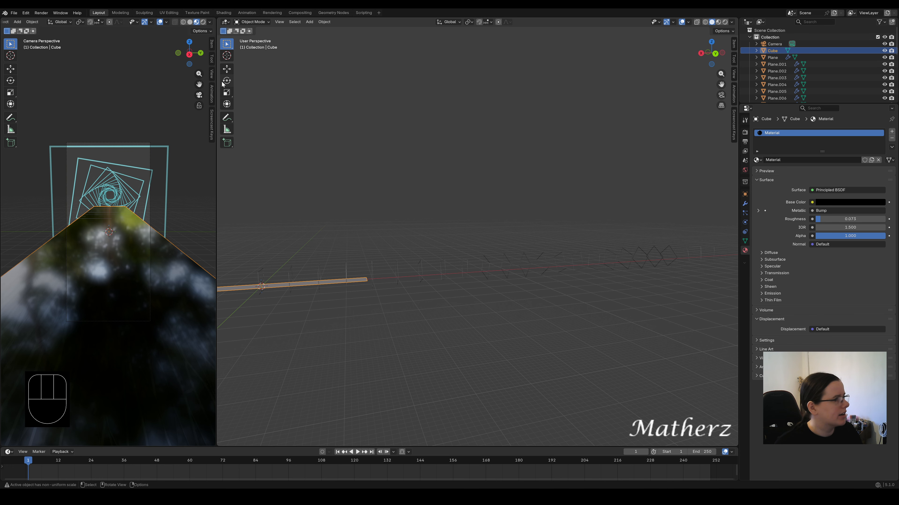
drag(217, 87, 659, 81)
scroll(412, 262, up, 4)
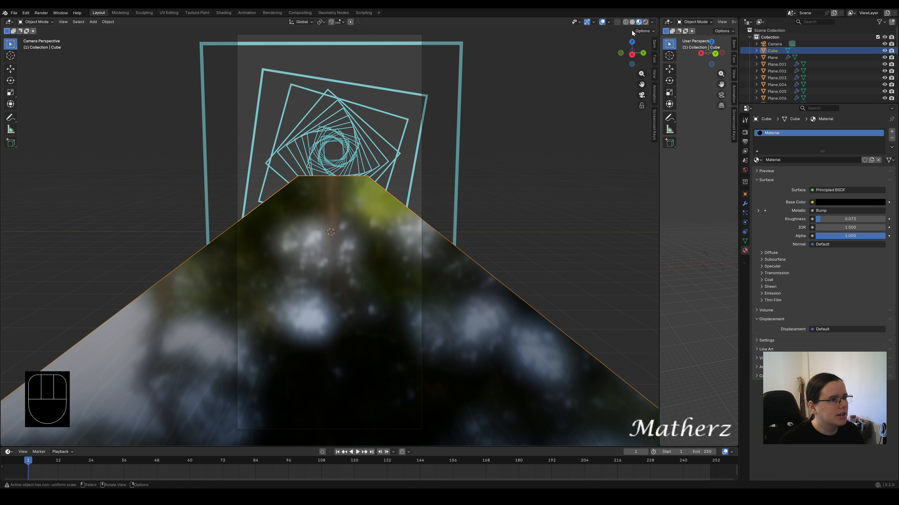
click(645, 22)
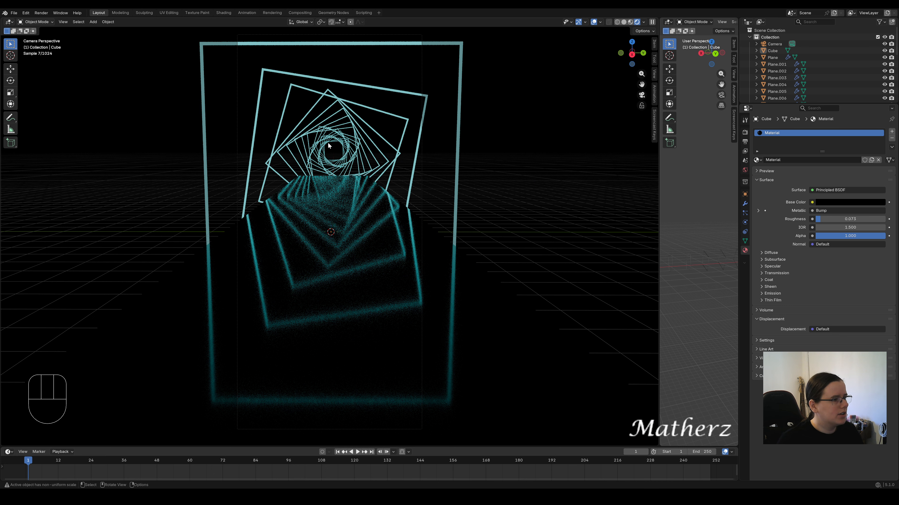
Select the floor, delete it to view the frames without it, and undo the deletion
click(335, 190)
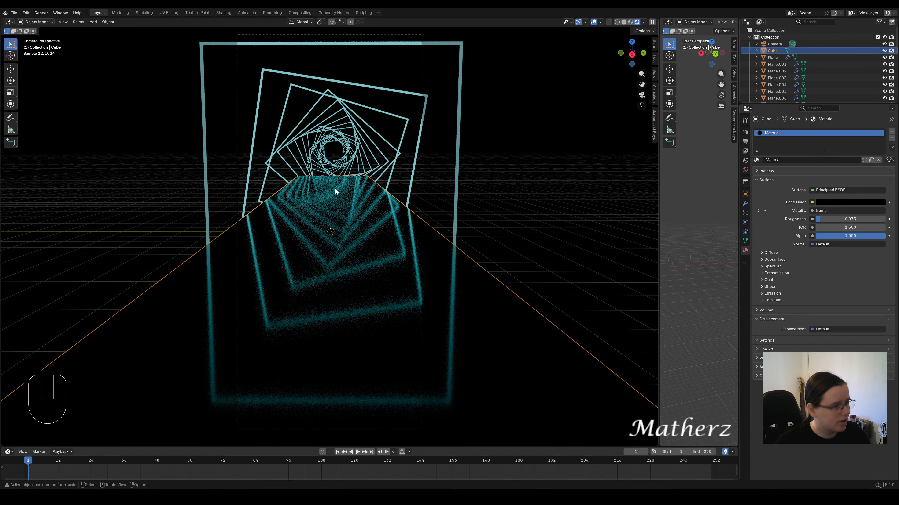
key(Delete)
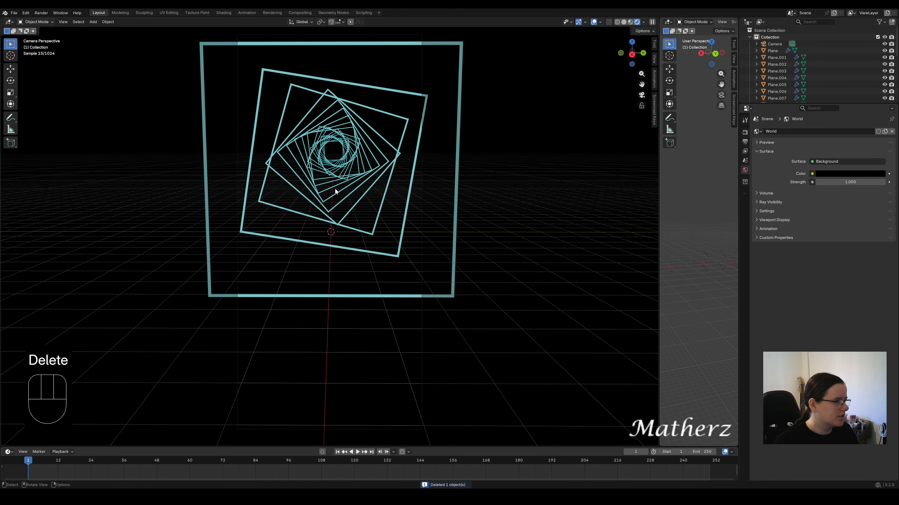
key(ctrl+z)
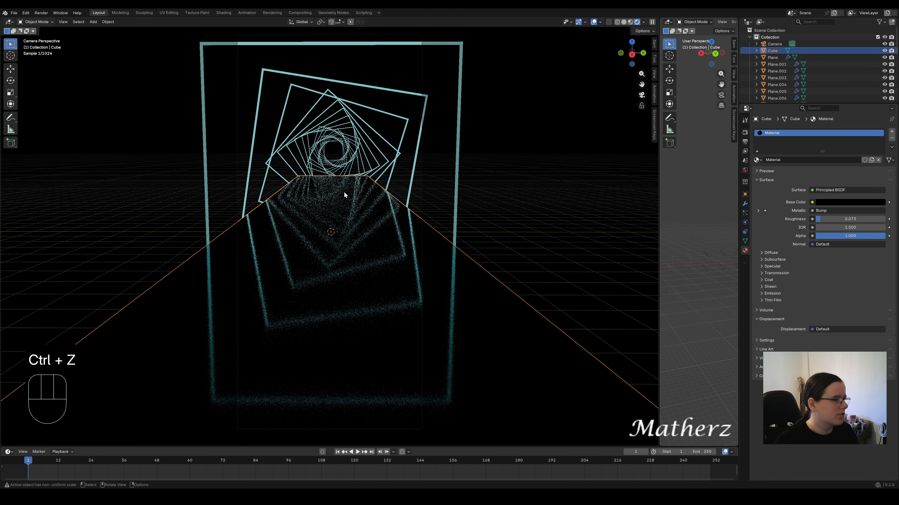
Scale the floor along the global X axis to over six times its length beneath the whole frame row, then deselect it and enlarge the camera view
drag(659, 142, 114, 167)
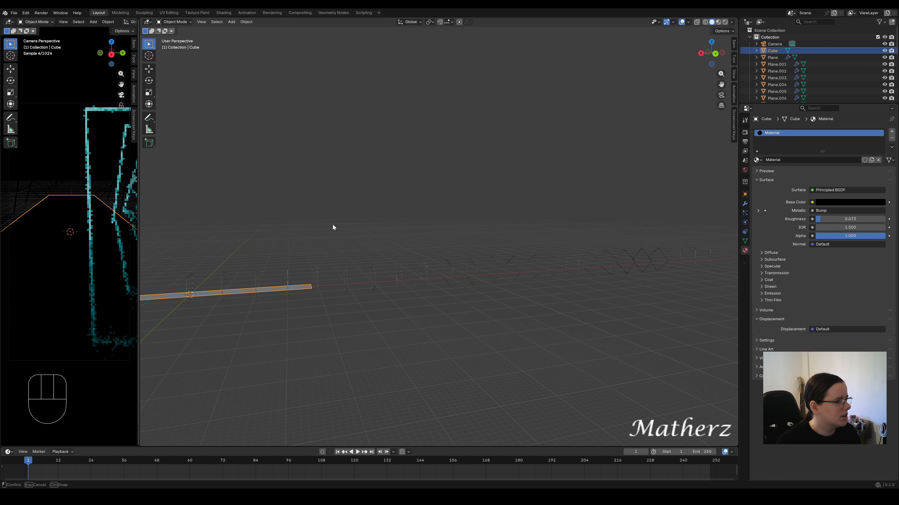
key(s)
middle_click(315, 290)
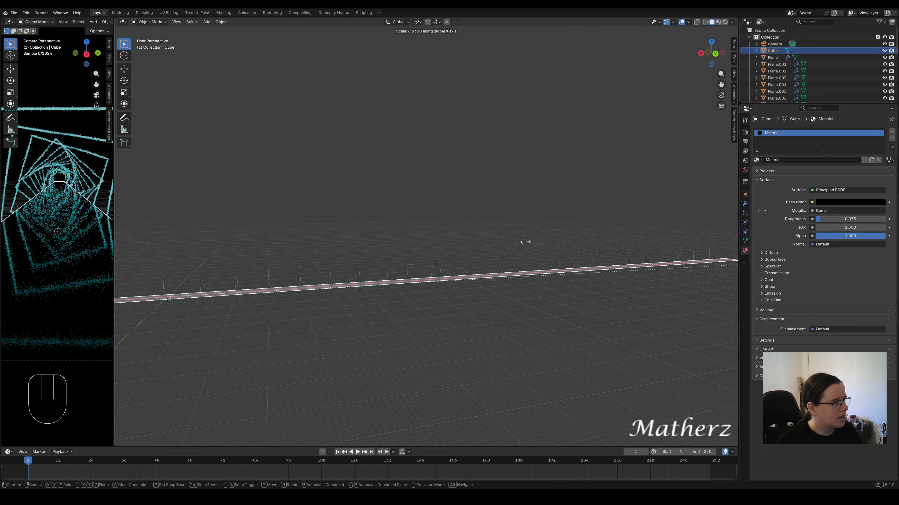
click(570, 242)
click(304, 201)
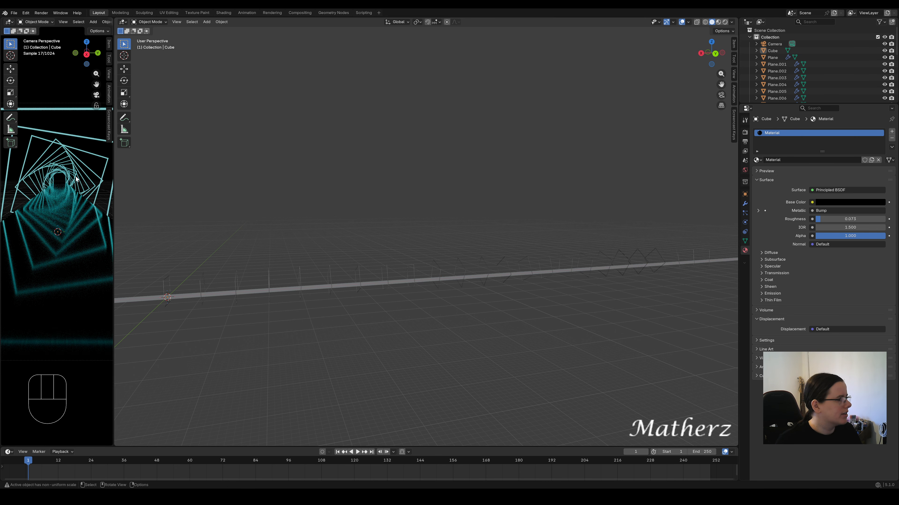
drag(176, 169, 562, 166)
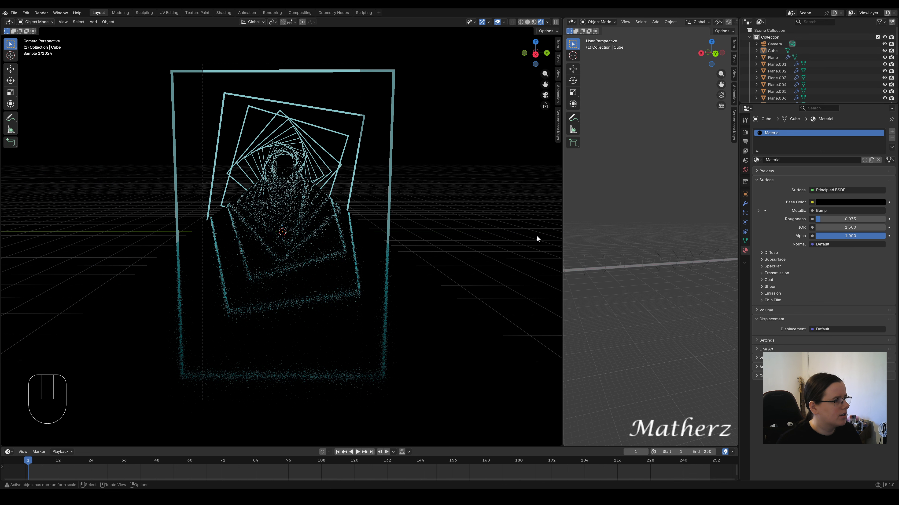